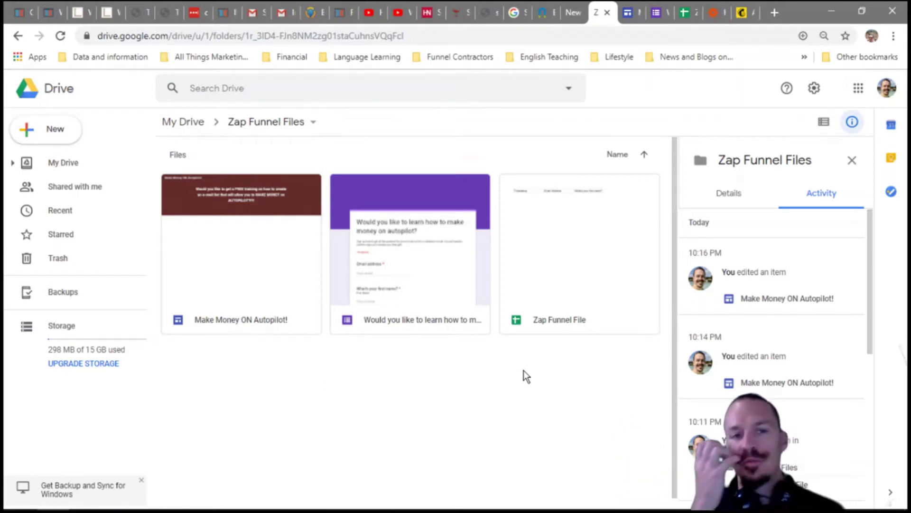
- Open the Make Money ON Autopilot! site in the Google Sites editor
{"action": "double_click", "coordinate": [234, 268]}
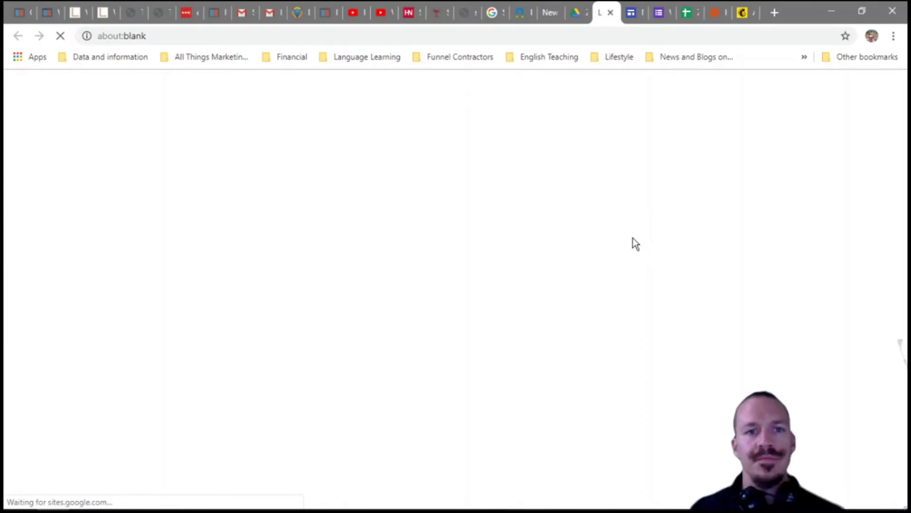
{"action": "left_click", "coordinate": [629, 19]}
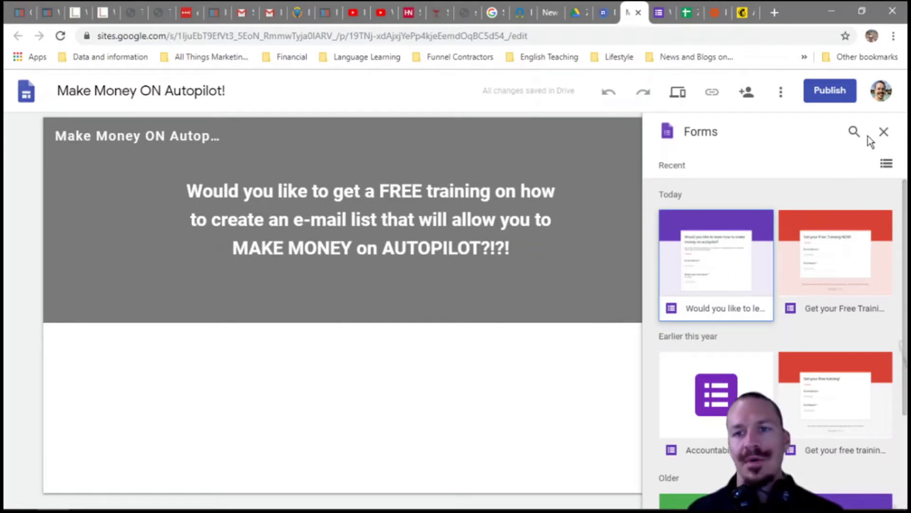
{"action": "left_click", "coordinate": [884, 132]}
- Insert a 'click here to sign up' button linked to the sign-up form's URL
{"action": "left_click", "coordinate": [788, 204]}
{"action": "left_click", "coordinate": [404, 264]}
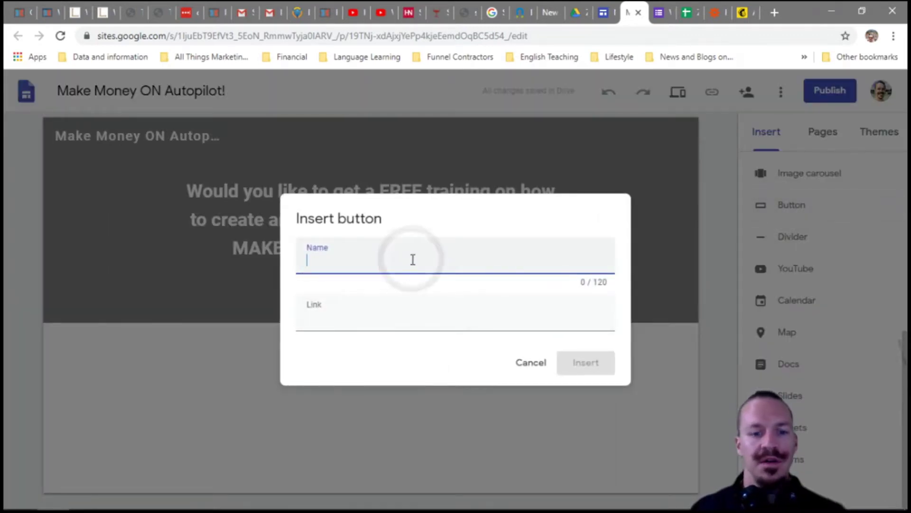
{"action": "type", "text": "click here to sign up"}
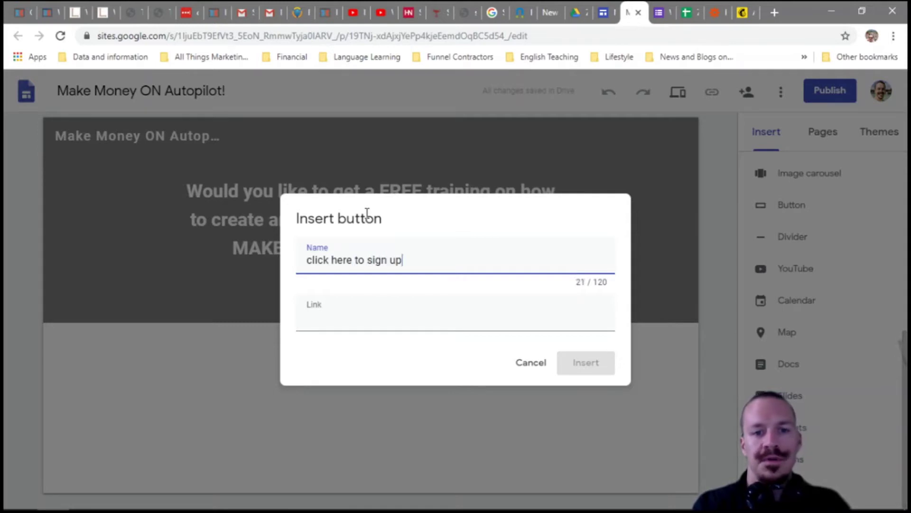
{"action": "left_click", "coordinate": [397, 317]}
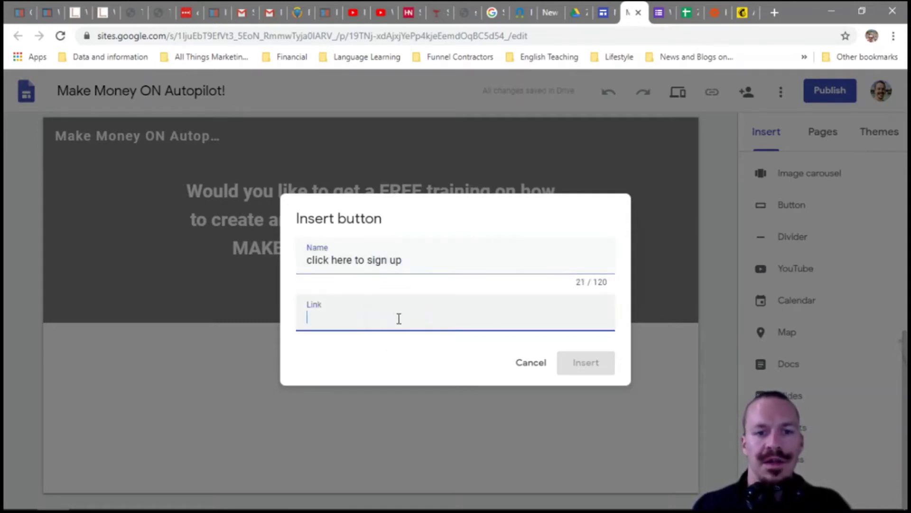
{"action": "left_click", "coordinate": [665, 12]}
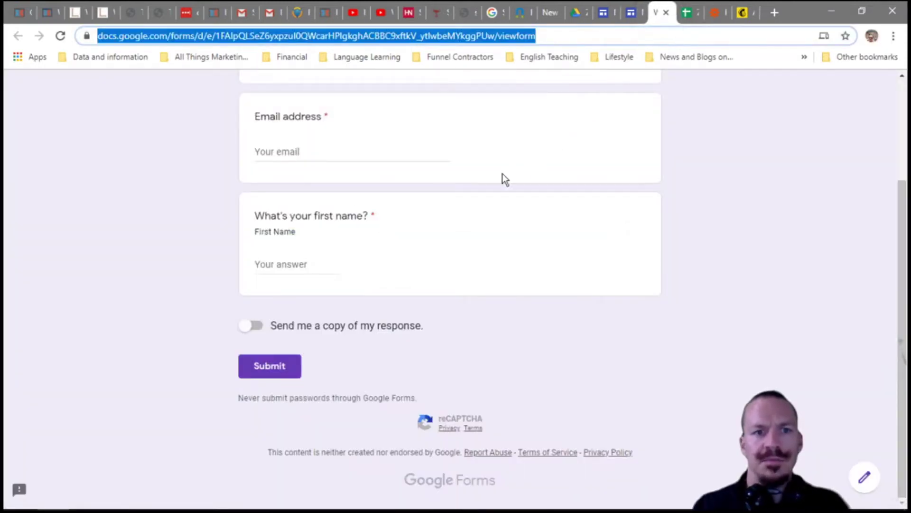
{"action": "scroll", "coordinate": [491, 192], "scroll_direction": "up", "scroll_amount": 3}
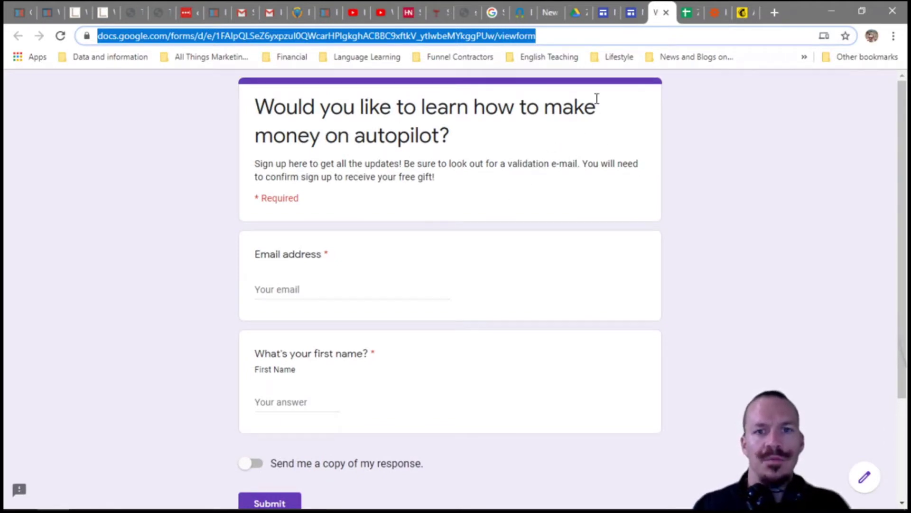
{"action": "left_click", "coordinate": [631, 12]}
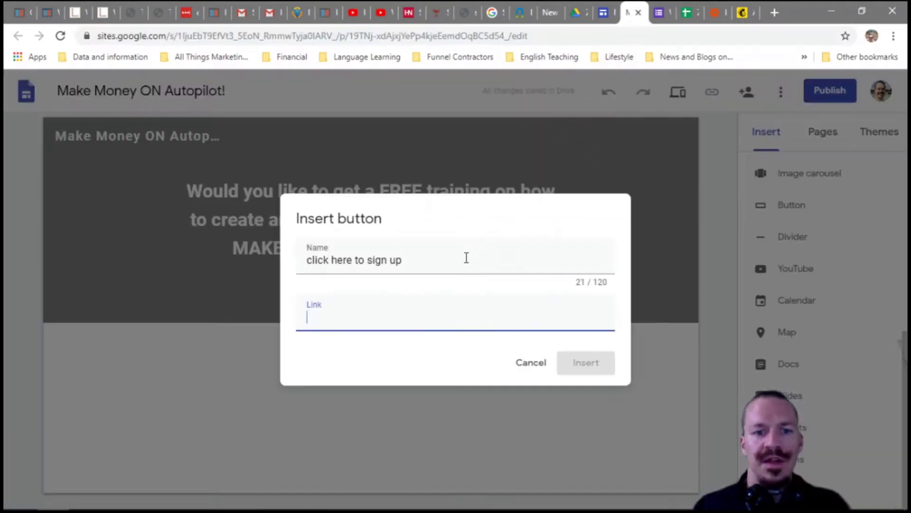
{"action": "type", "text": "https://docs.google.com/forms/d/e/1FAIpQLSeZ6yxpzul0QWcarHPlgkghACBBC9xftkV_ytlwbeMYkggPUw/viewform"}
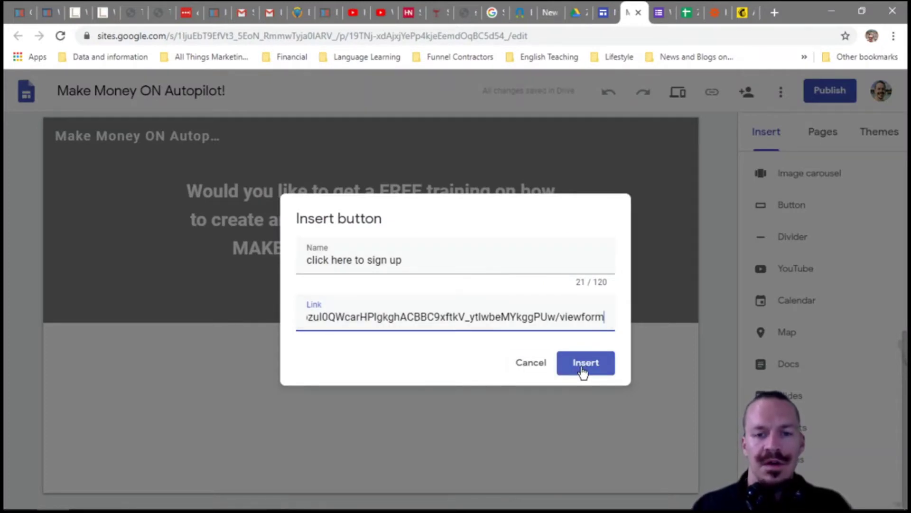
{"action": "left_click", "coordinate": [583, 370]}
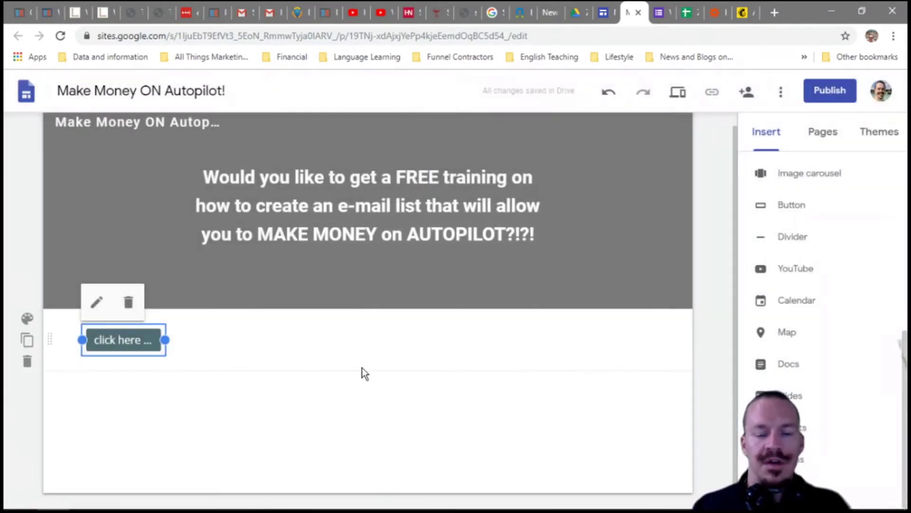
- Embed the autopilot sign-up form, then delete the form tile and the sign-up button section
{"action": "left_click", "coordinate": [800, 461]}
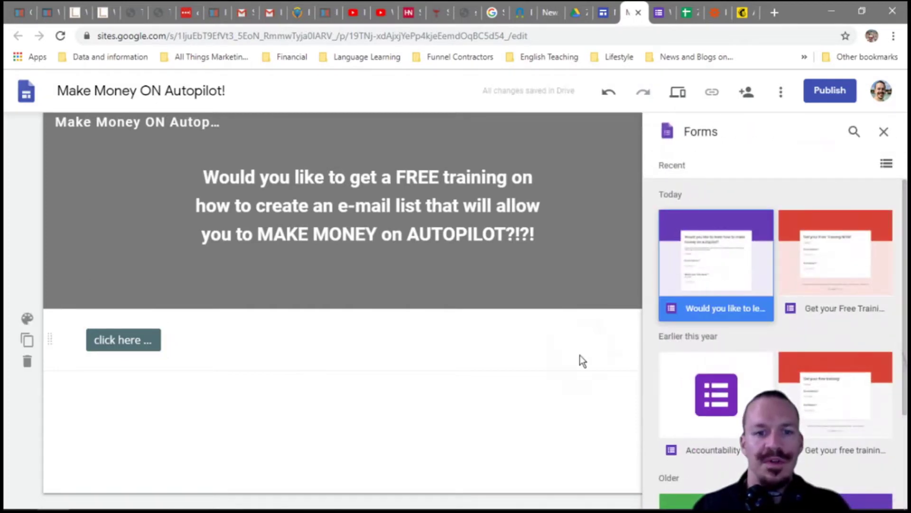
{"action": "left_click", "coordinate": [700, 277]}
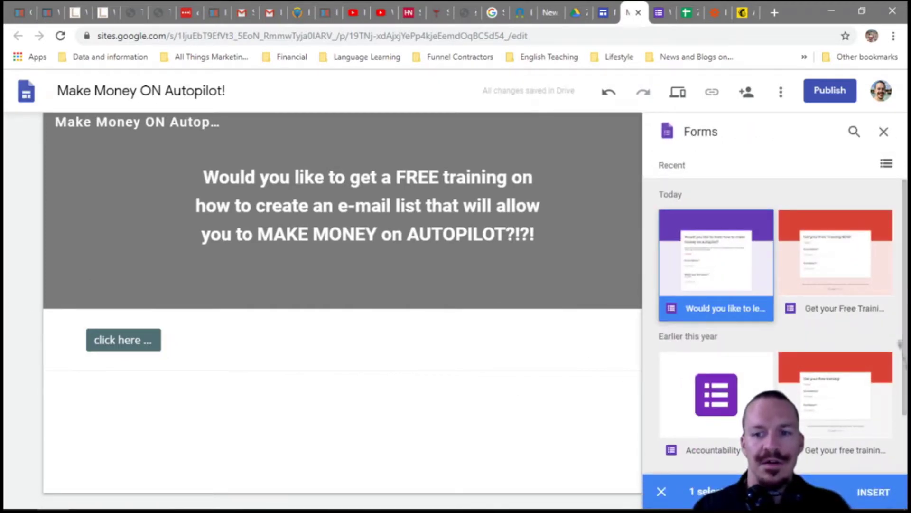
{"action": "left_click", "coordinate": [872, 490]}
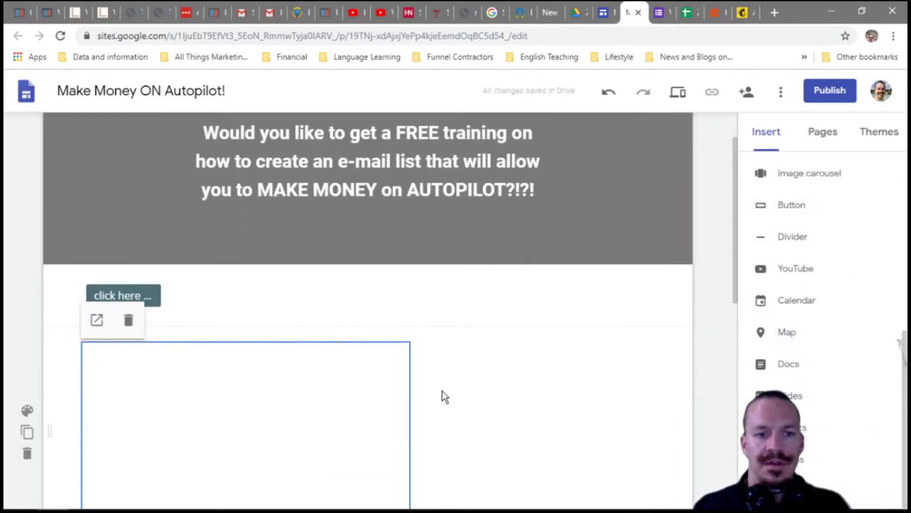
{"action": "left_click", "coordinate": [129, 321]}
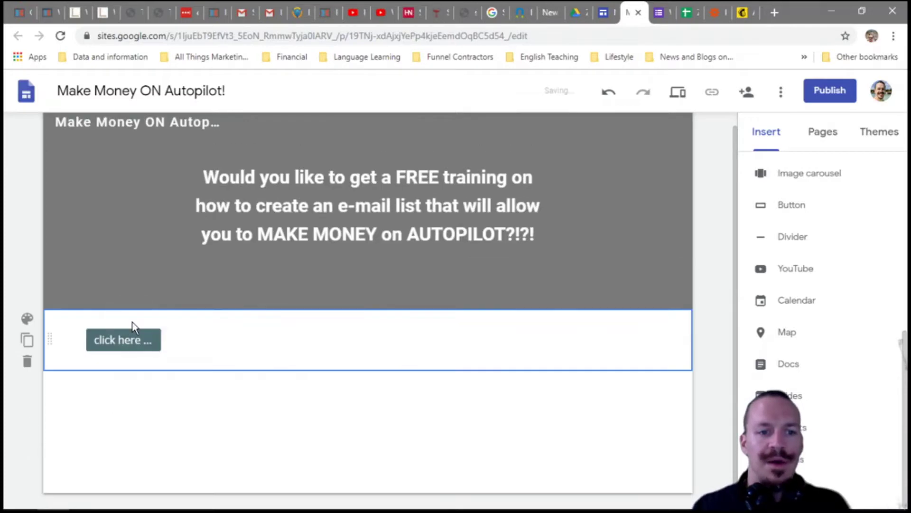
{"action": "left_click", "coordinate": [27, 361]}
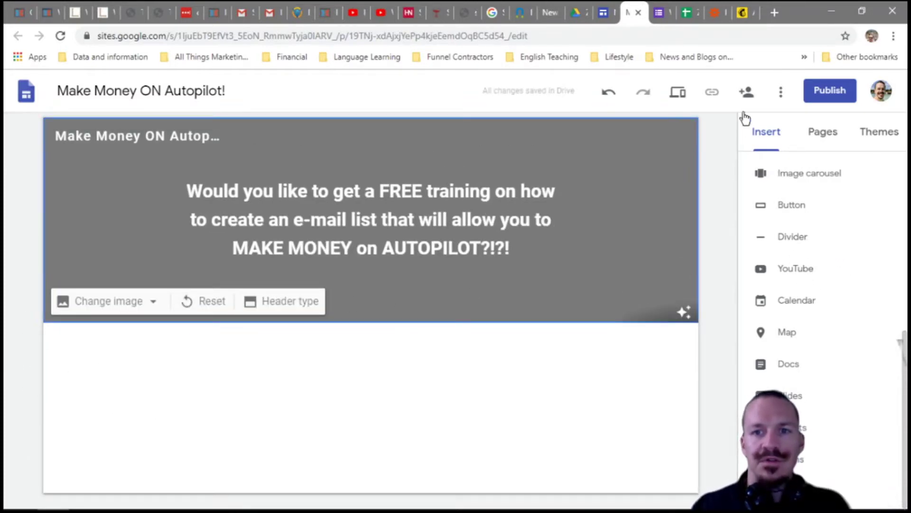
{"action": "left_click", "coordinate": [659, 10]}
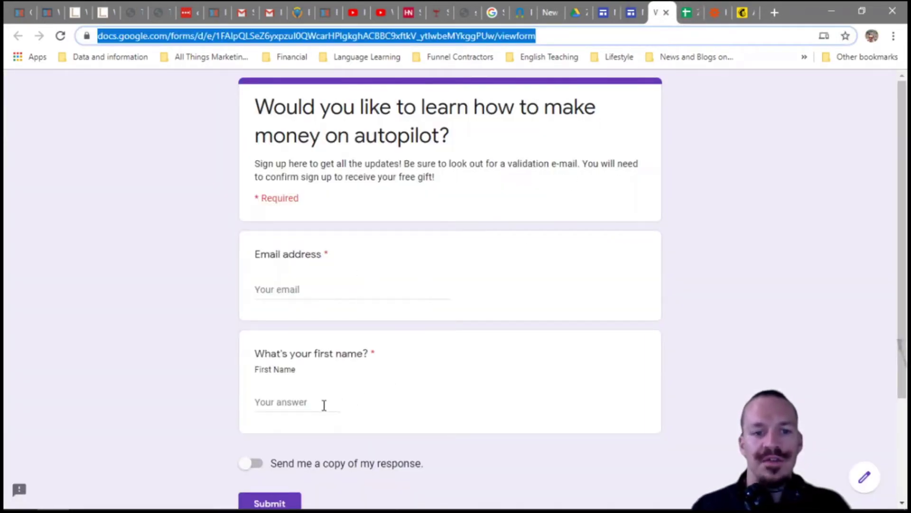
{"action": "left_click", "coordinate": [687, 13]}
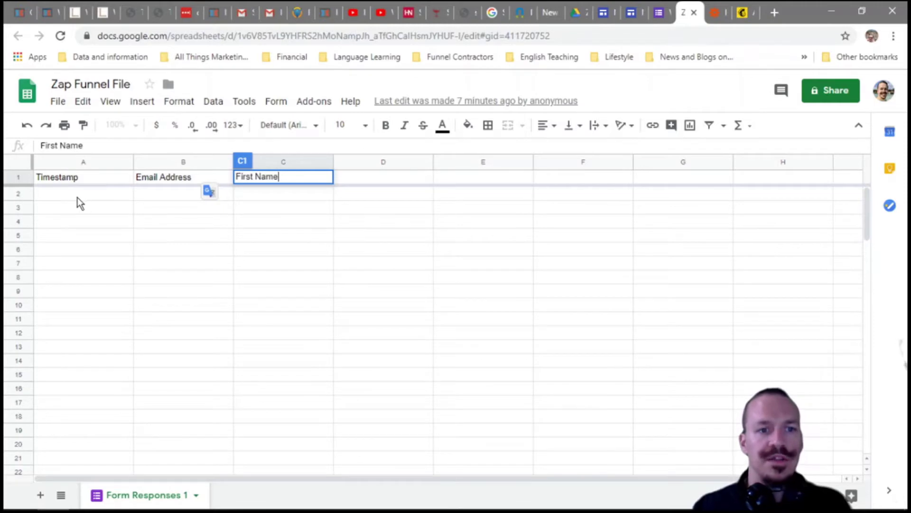
{"action": "left_click", "coordinate": [664, 17]}
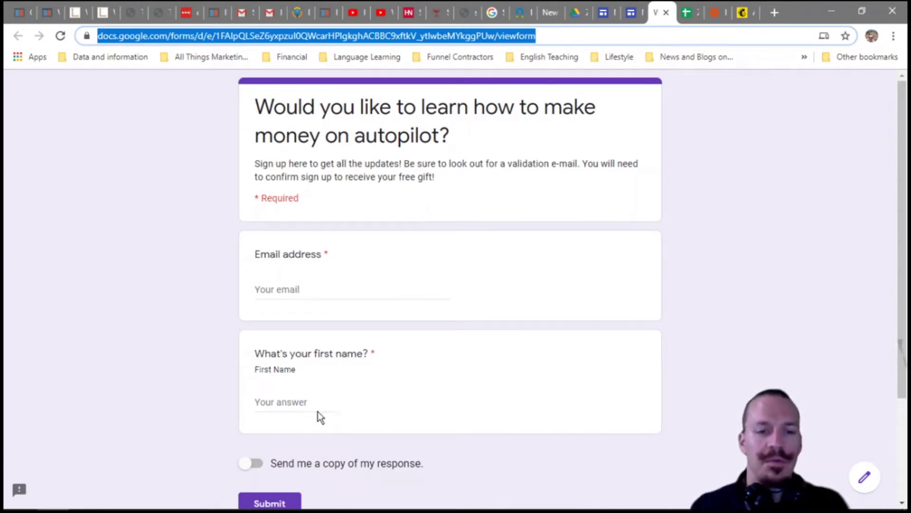
{"action": "scroll", "coordinate": [314, 421], "scroll_direction": "down", "scroll_amount": 3}
{"action": "scroll", "coordinate": [313, 421], "scroll_direction": "up", "scroll_amount": 3}
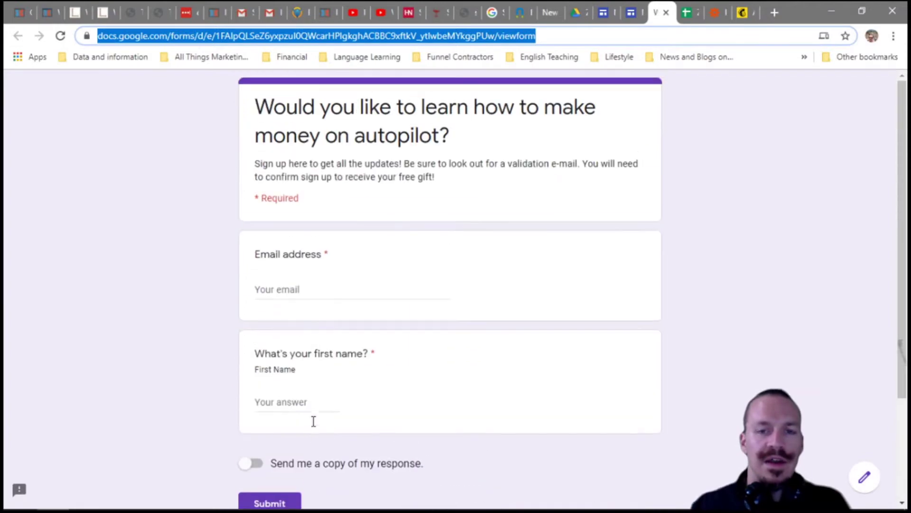
{"action": "left_click", "coordinate": [686, 12]}
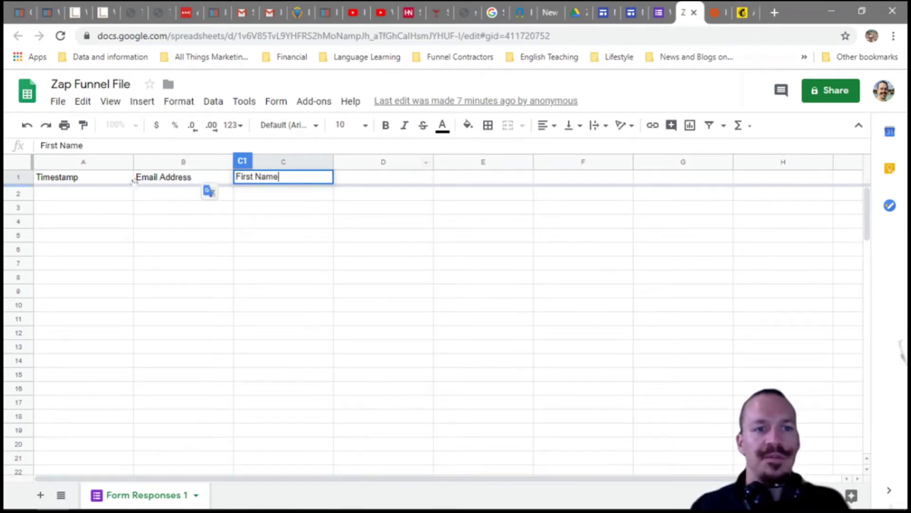
{"action": "left_click", "coordinate": [714, 15]}
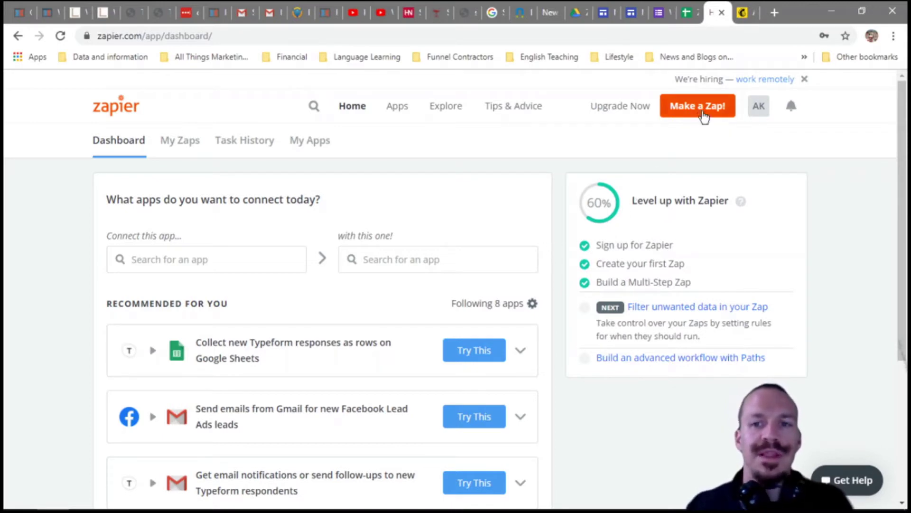
{"action": "left_click", "coordinate": [660, 12]}
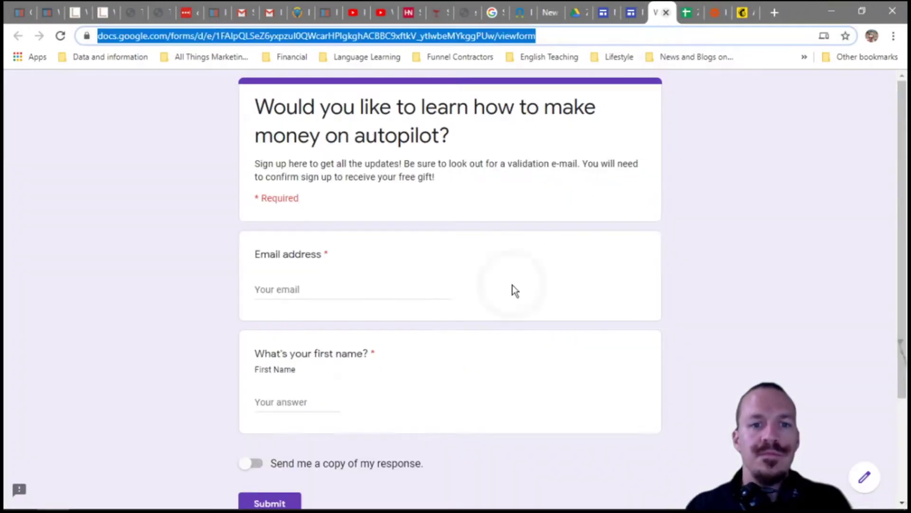
{"action": "left_click", "coordinate": [351, 290]}
{"action": "type", "text": "o"}
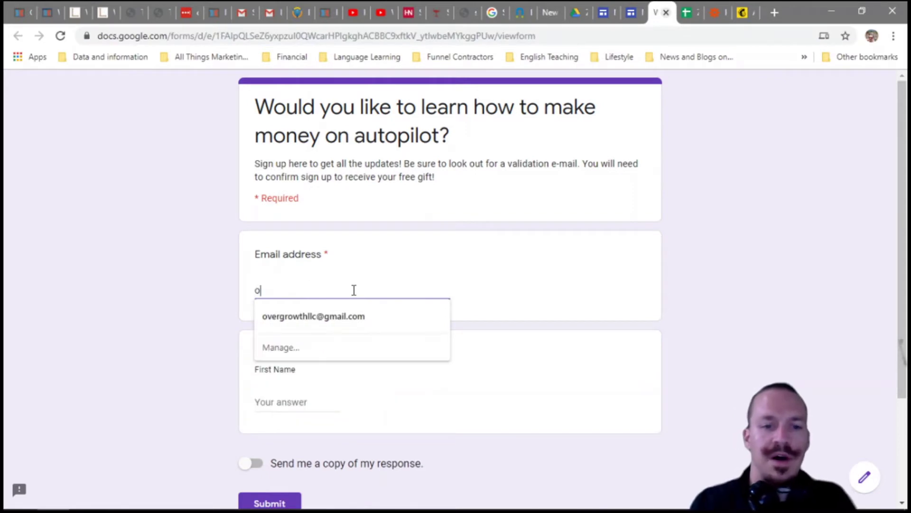
{"action": "left_click", "coordinate": [631, 12]}
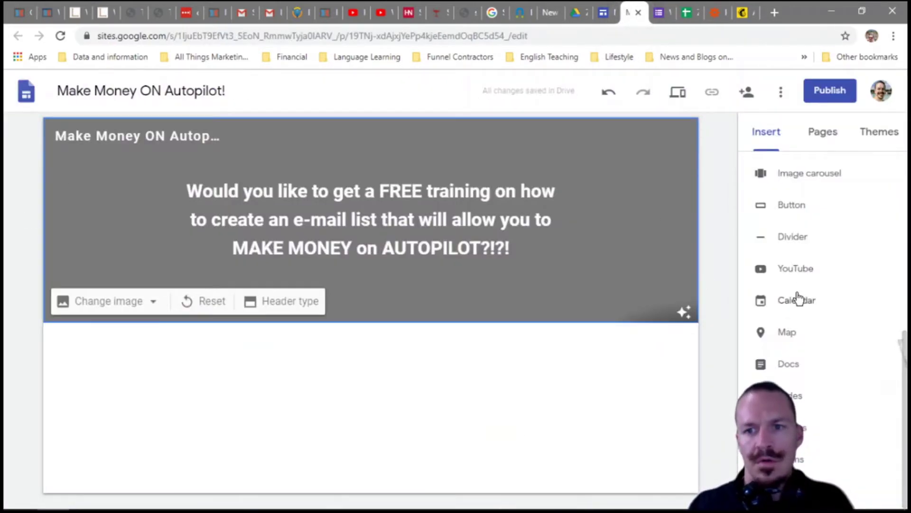
- Re-embed the autopilot sign-up form, publish the site under a new 'zap' address, and view it live
{"action": "left_click", "coordinate": [802, 458]}
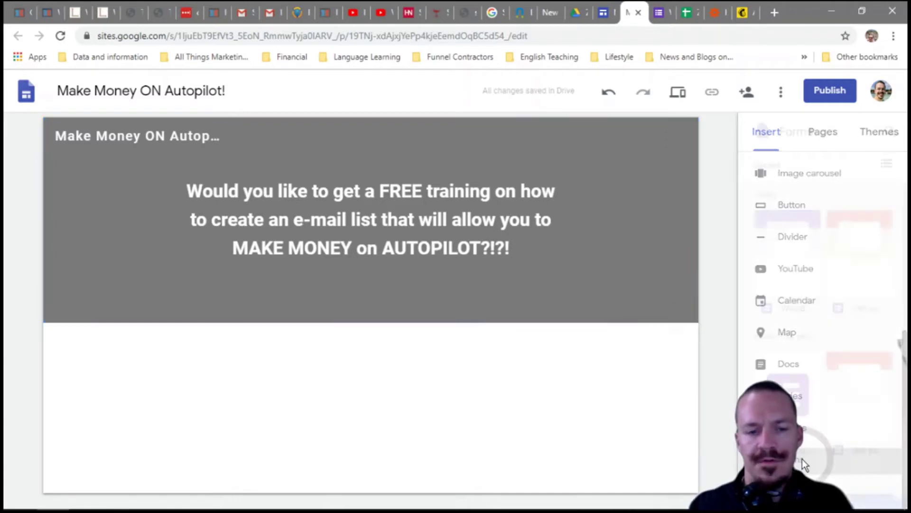
{"action": "left_click", "coordinate": [716, 272]}
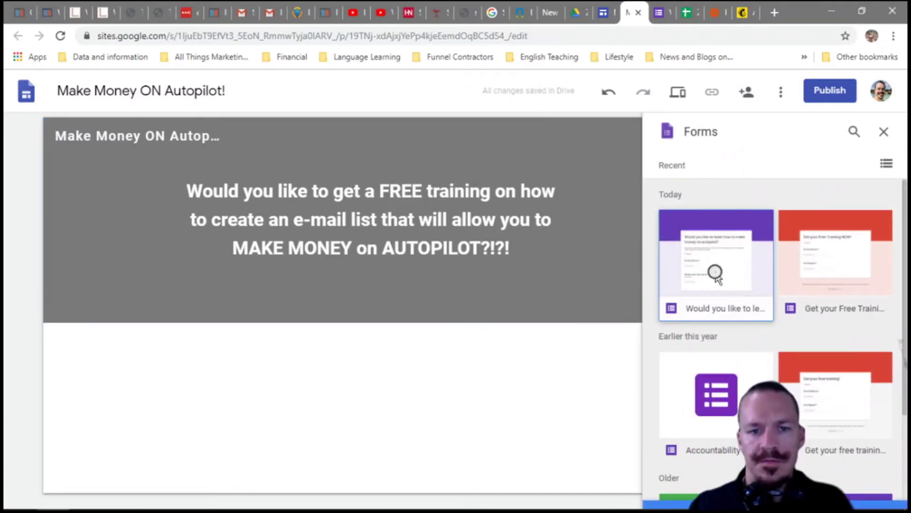
{"action": "left_click", "coordinate": [828, 92]}
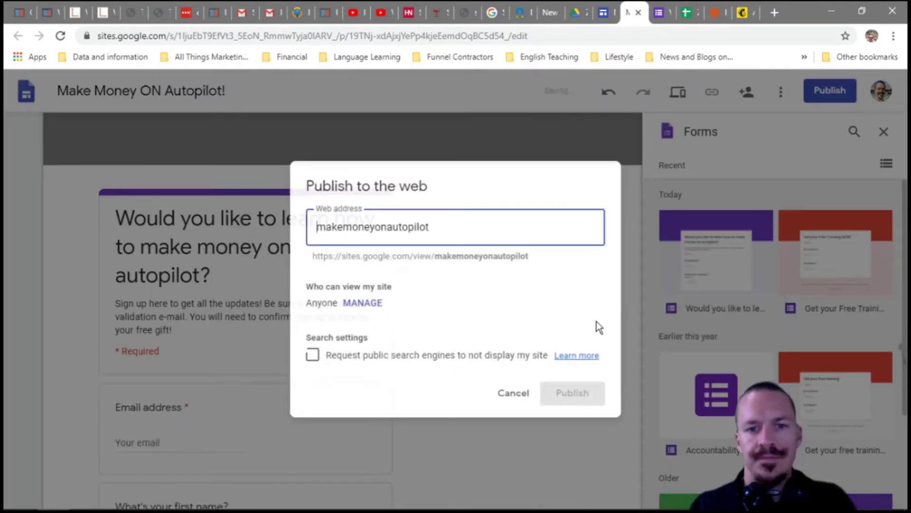
{"action": "type", "text": "zap"}
{"action": "left_click", "coordinate": [627, 419]}
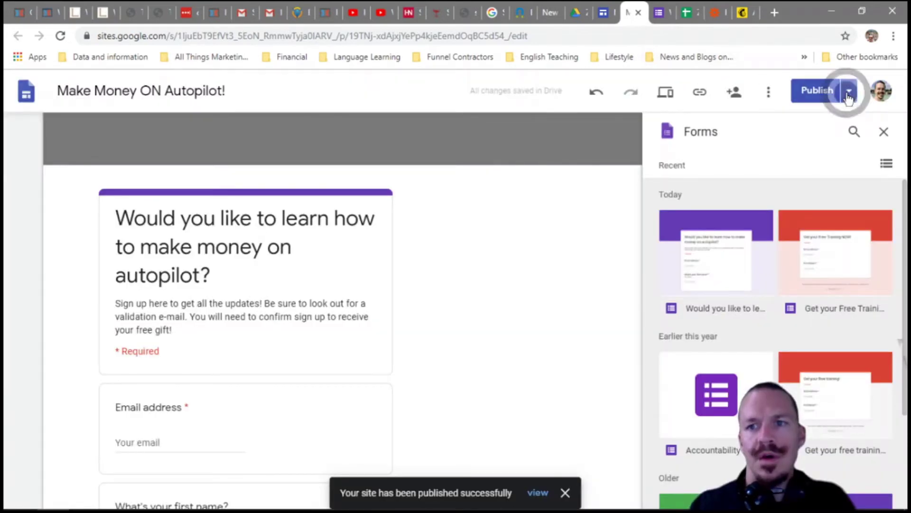
{"action": "left_click", "coordinate": [849, 90]}
{"action": "left_click", "coordinate": [814, 143]}
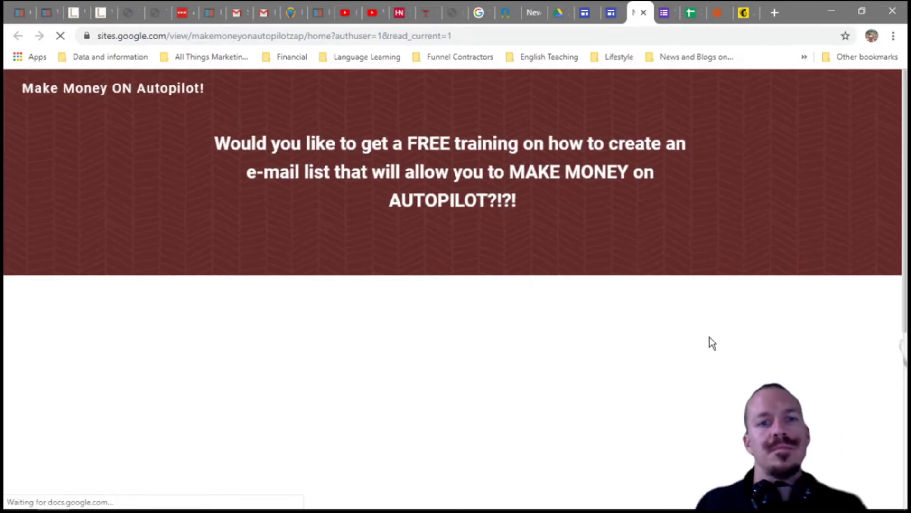
- Submit a test email and first name through the live page's form, confirming 'Your response has been recorded.'
{"action": "scroll", "coordinate": [602, 409], "scroll_direction": "down", "scroll_amount": 3}
{"action": "left_click", "coordinate": [209, 394]}
{"action": "scroll", "coordinate": [223, 482], "scroll_direction": "down", "scroll_amount": 4}
{"action": "left_click", "coordinate": [171, 307]}
{"action": "type", "text": "Andy"}
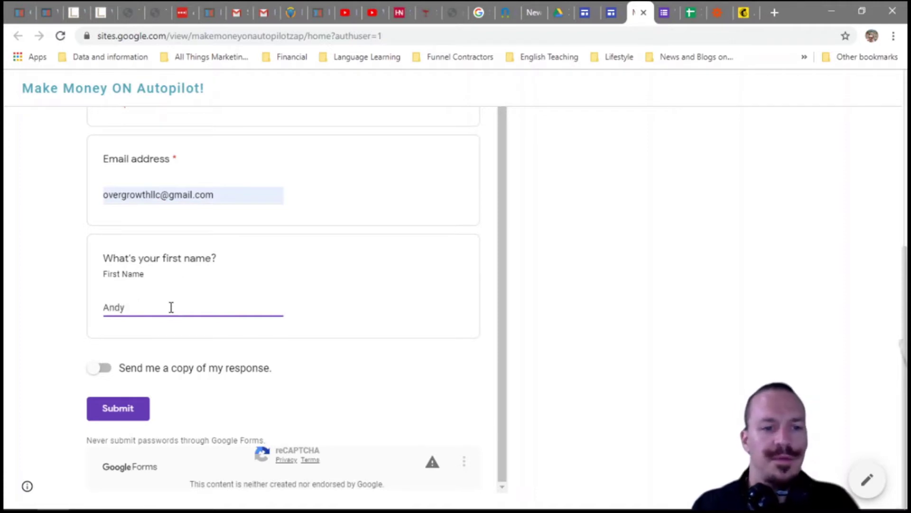
{"action": "left_click", "coordinate": [128, 409]}
{"action": "left_click_drag", "start_coordinate": [253, 309], "coordinate": [103, 314]}
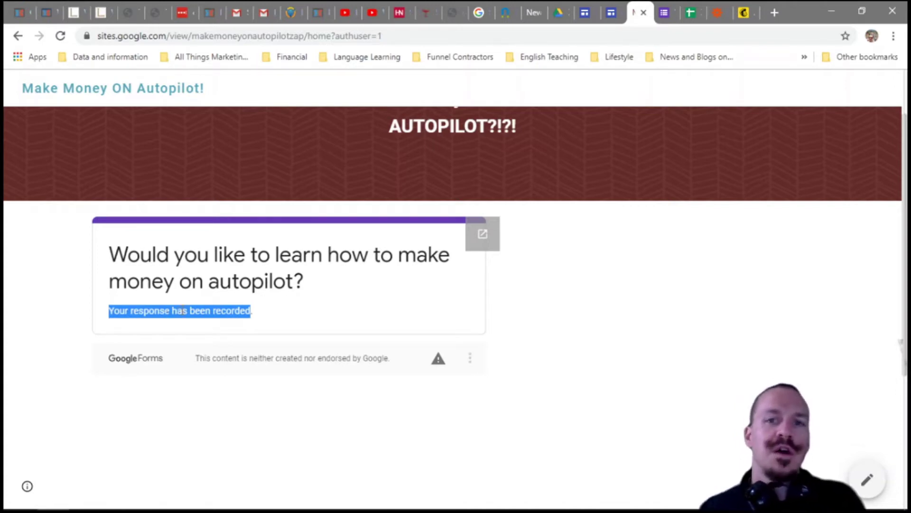
{"action": "left_click", "coordinate": [661, 14]}
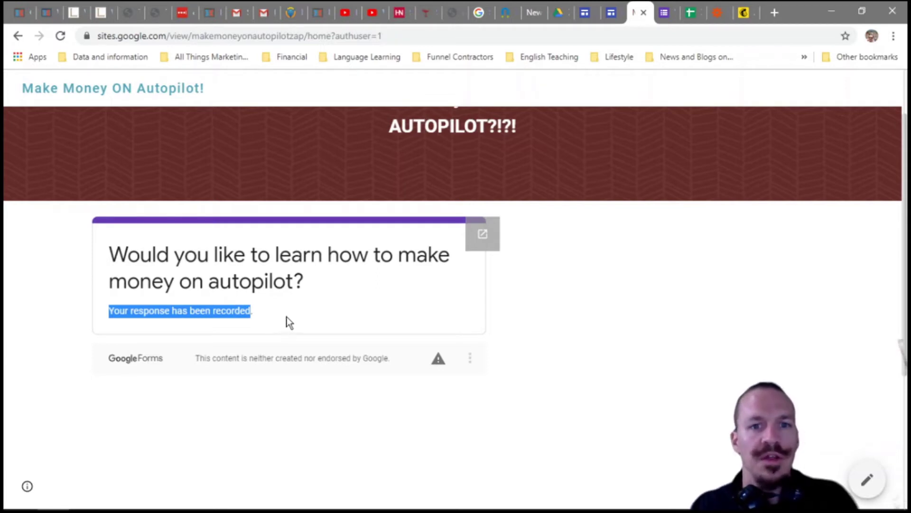
{"action": "scroll", "coordinate": [384, 279], "scroll_direction": "up", "scroll_amount": 2}
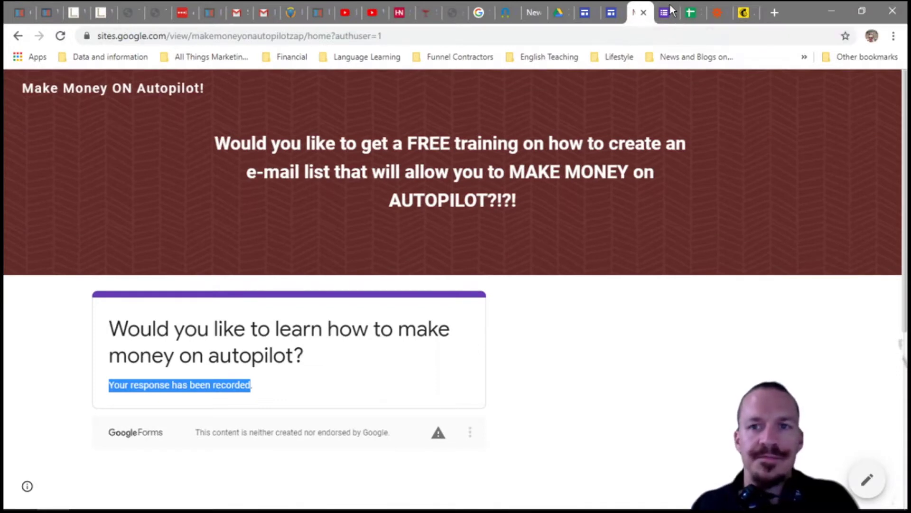
- Switch to the Zapier dashboard
{"action": "left_click", "coordinate": [718, 15]}
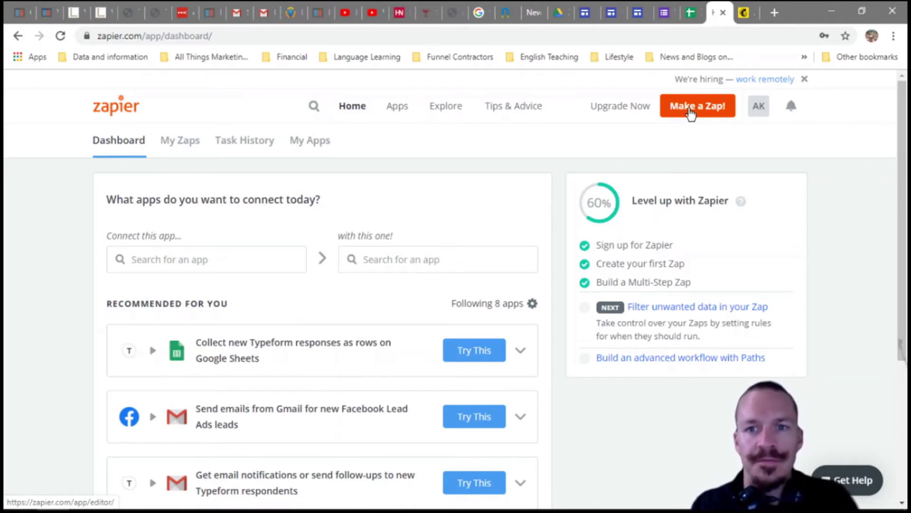
- Start a new Zap with a Google Sheets 'New Spreadsheet Row' trigger
{"action": "left_click", "coordinate": [744, 18]}
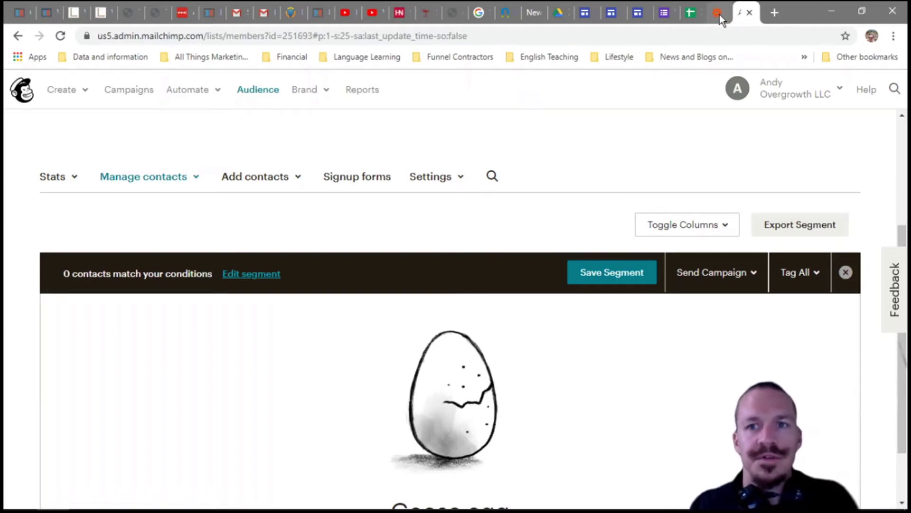
{"action": "left_click", "coordinate": [719, 13]}
{"action": "left_click", "coordinate": [695, 103]}
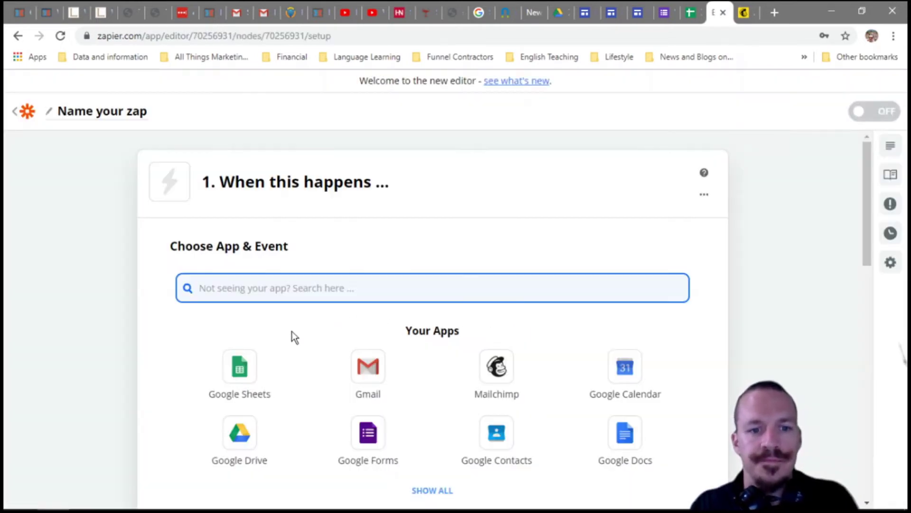
{"action": "scroll", "coordinate": [243, 383], "scroll_direction": "down", "scroll_amount": 2}
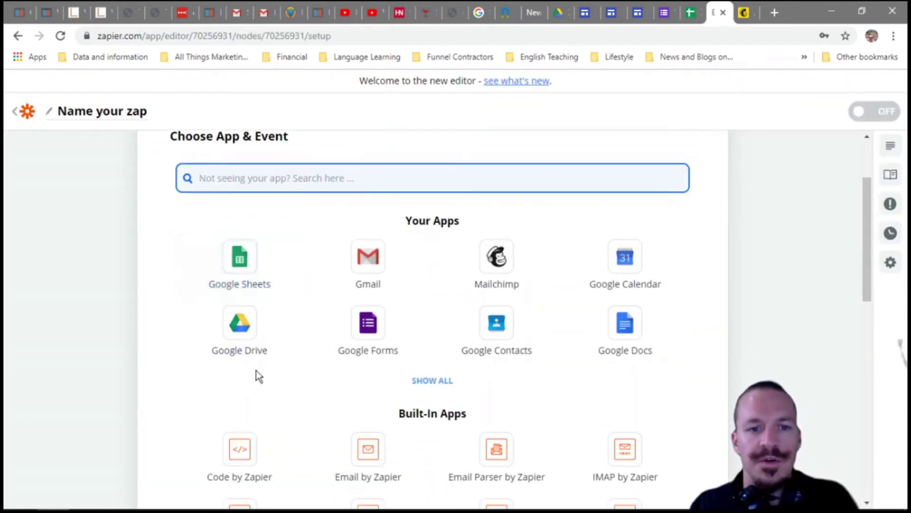
{"action": "left_click", "coordinate": [242, 264]}
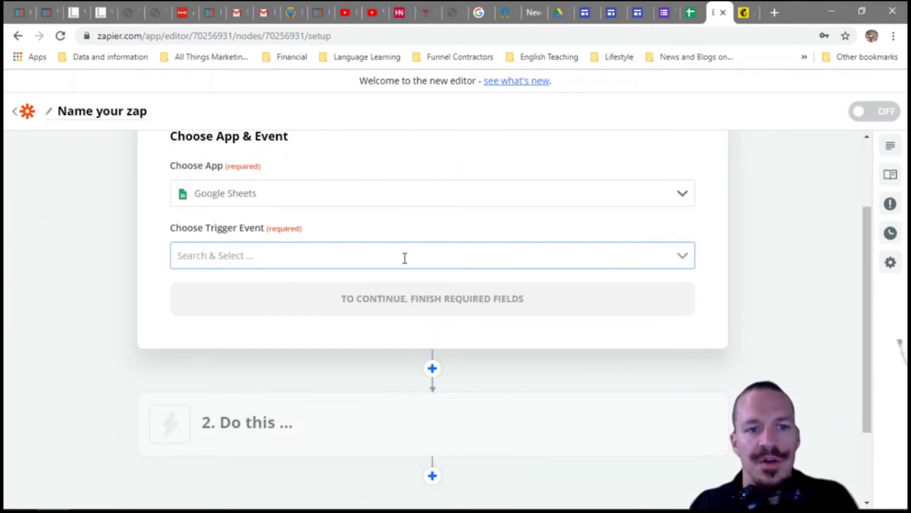
{"action": "left_click", "coordinate": [401, 260]}
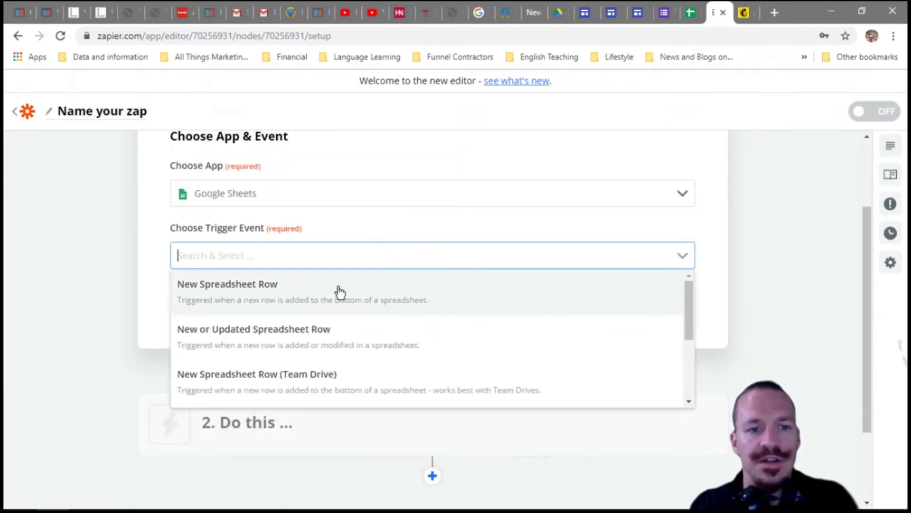
{"action": "left_click", "coordinate": [329, 295]}
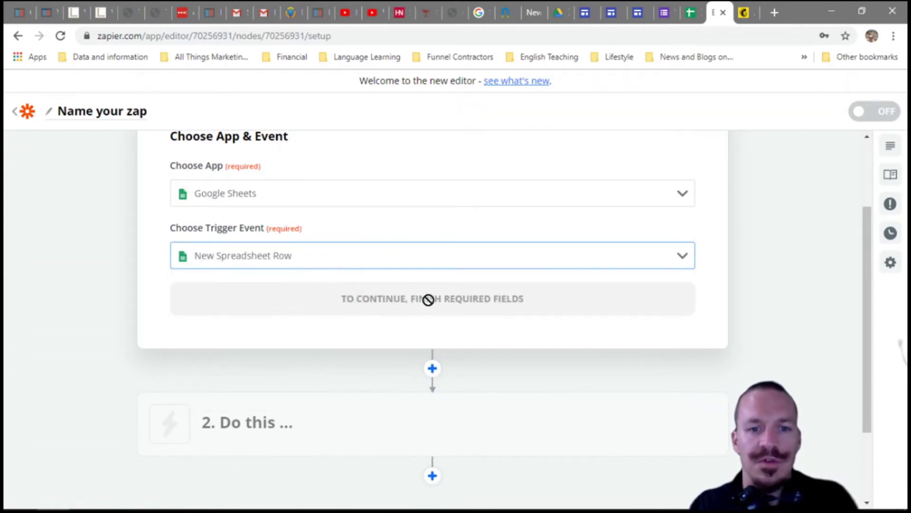
{"action": "left_click", "coordinate": [430, 305]}
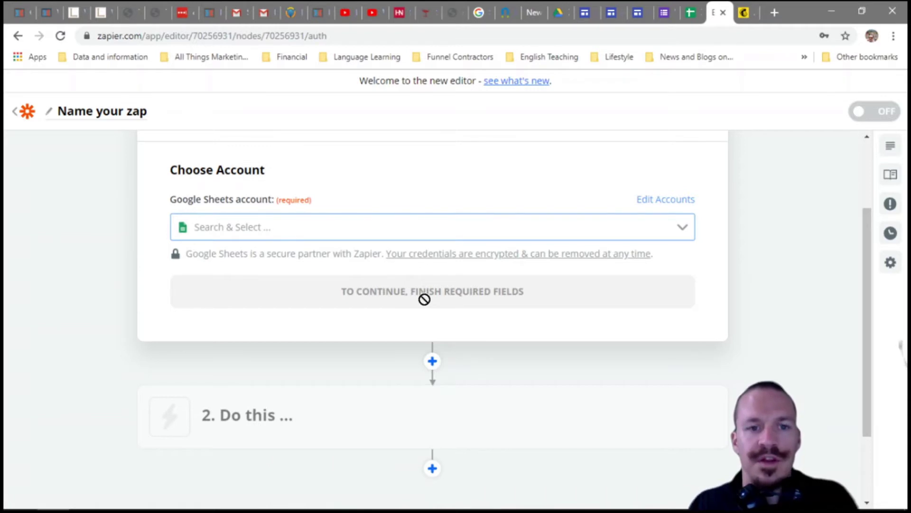
- Connect the Google Sheets account to the trigger
{"action": "left_click", "coordinate": [686, 14]}
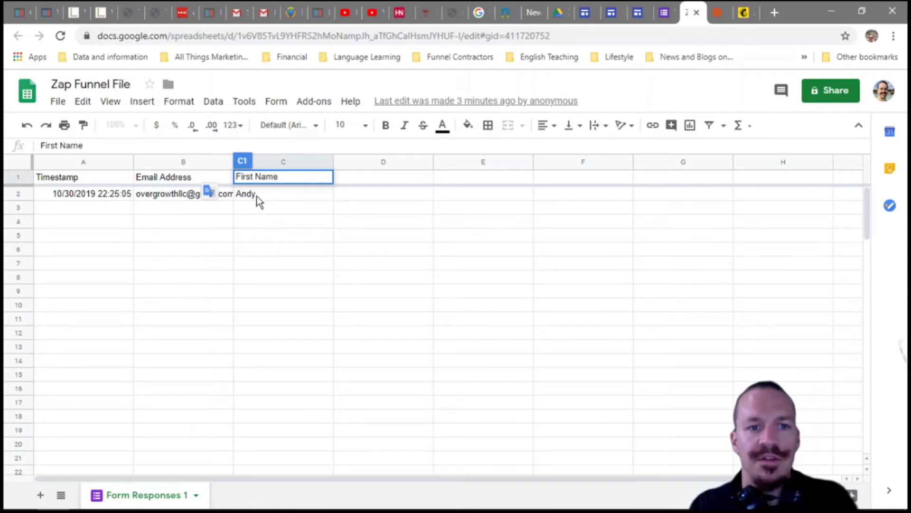
{"action": "left_click", "coordinate": [718, 14]}
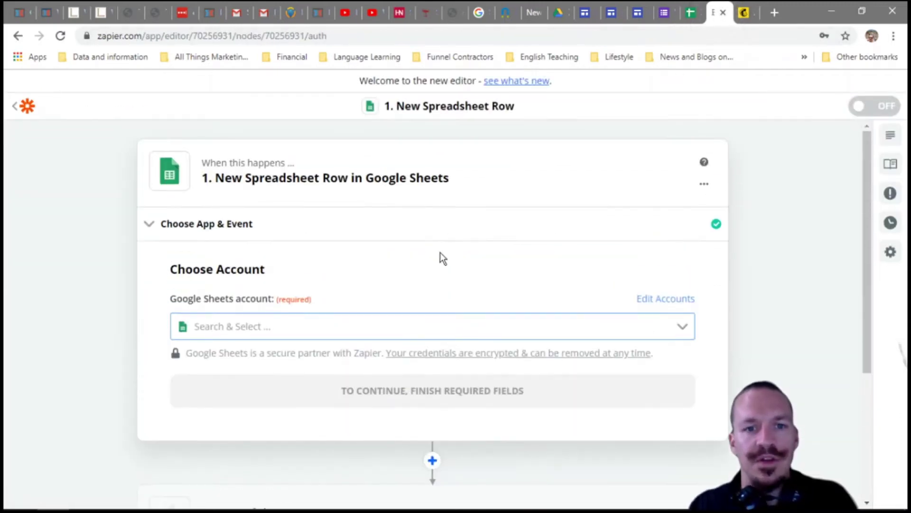
{"action": "left_click", "coordinate": [596, 325]}
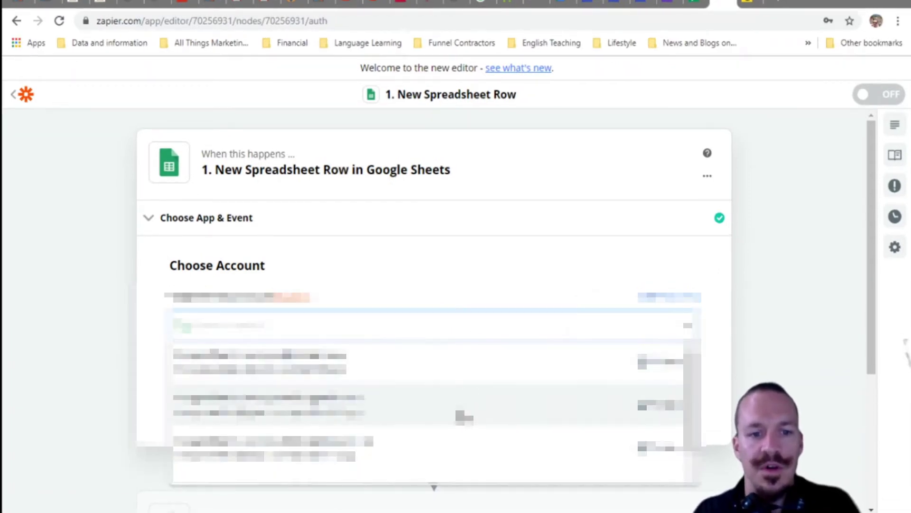
{"action": "left_click", "coordinate": [424, 416]}
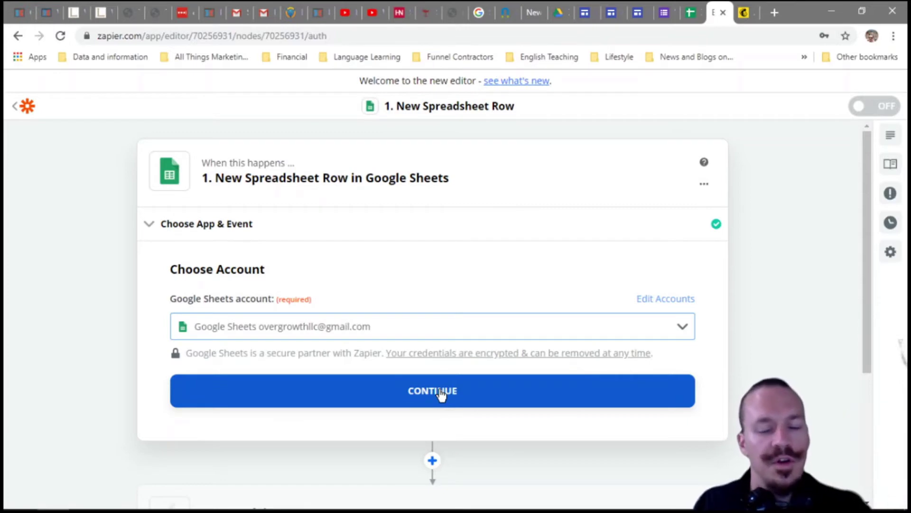
{"action": "left_click", "coordinate": [441, 394]}
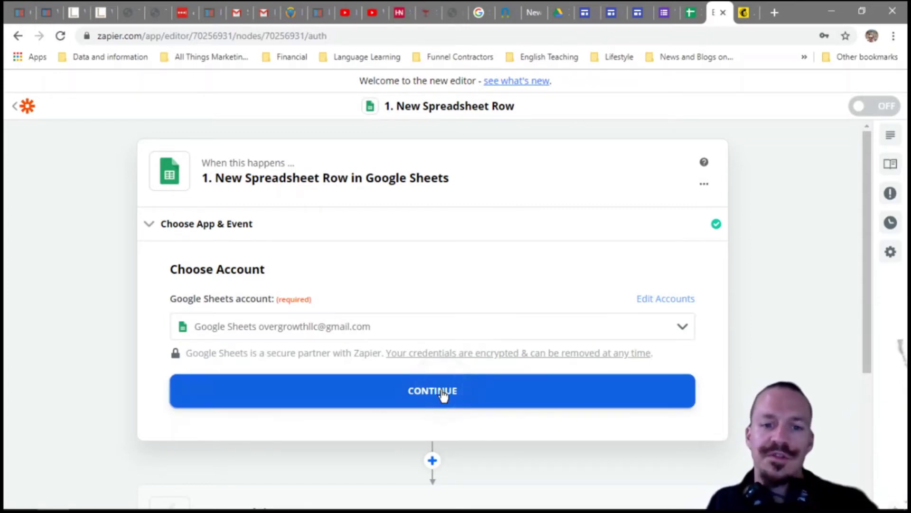
- Point the trigger at the Zap Funnel File spreadsheet's Form Responses 1 worksheet
{"action": "left_click", "coordinate": [446, 417]}
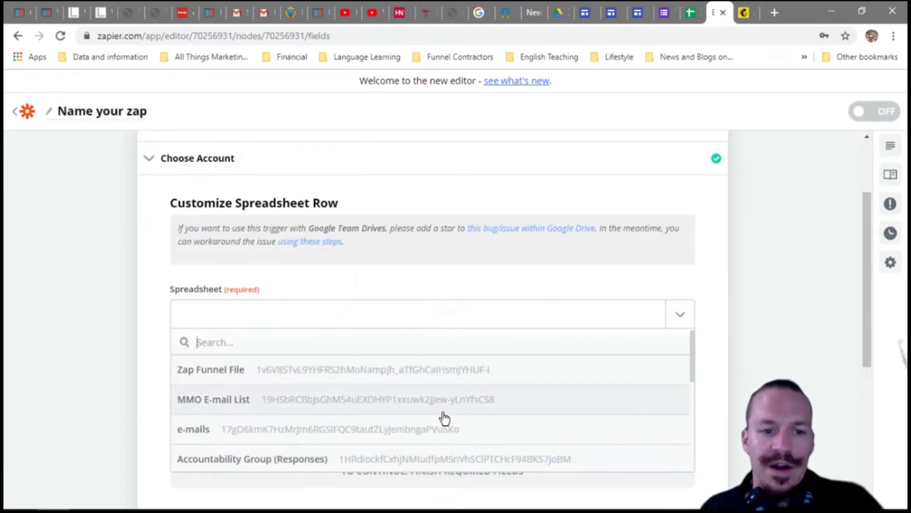
{"action": "scroll", "coordinate": [433, 389], "scroll_direction": "down", "scroll_amount": 3}
{"action": "scroll", "coordinate": [442, 385], "scroll_direction": "up", "scroll_amount": 3}
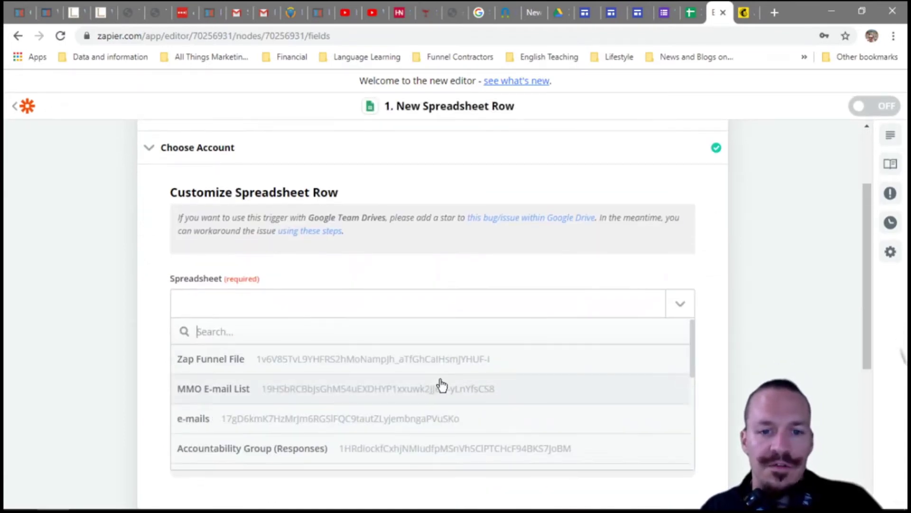
{"action": "left_click", "coordinate": [437, 366]}
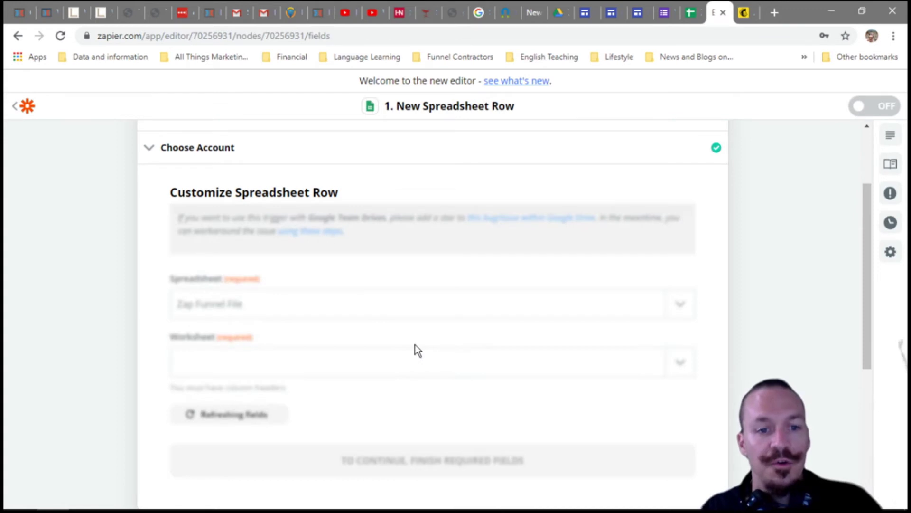
{"action": "left_click", "coordinate": [381, 366]}
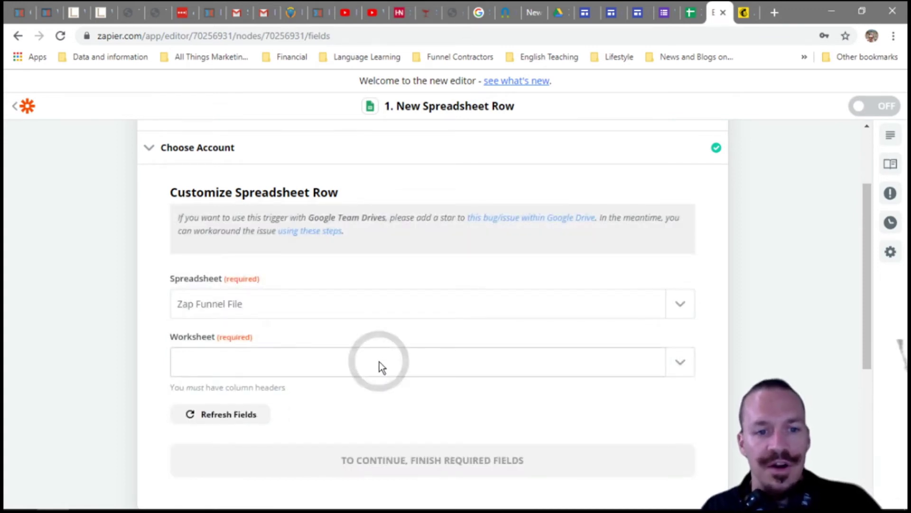
{"action": "left_click", "coordinate": [381, 420]}
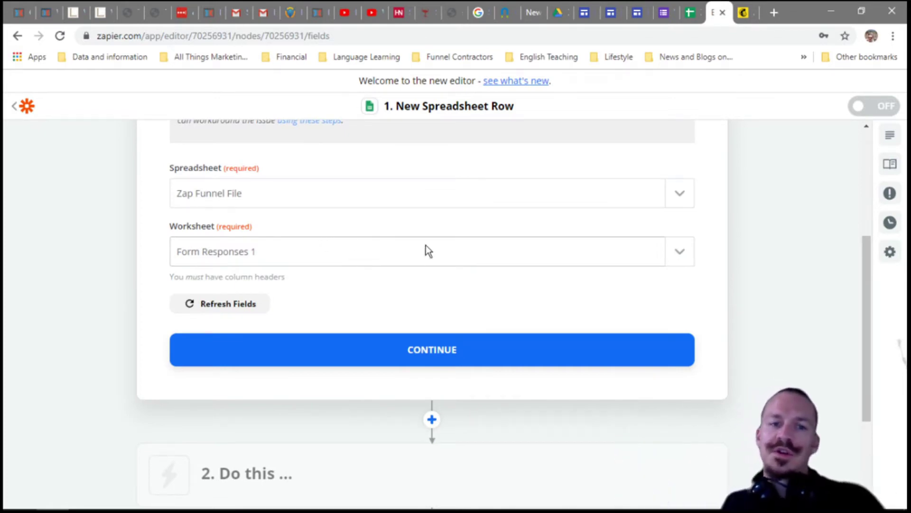
{"action": "left_click", "coordinate": [372, 349]}
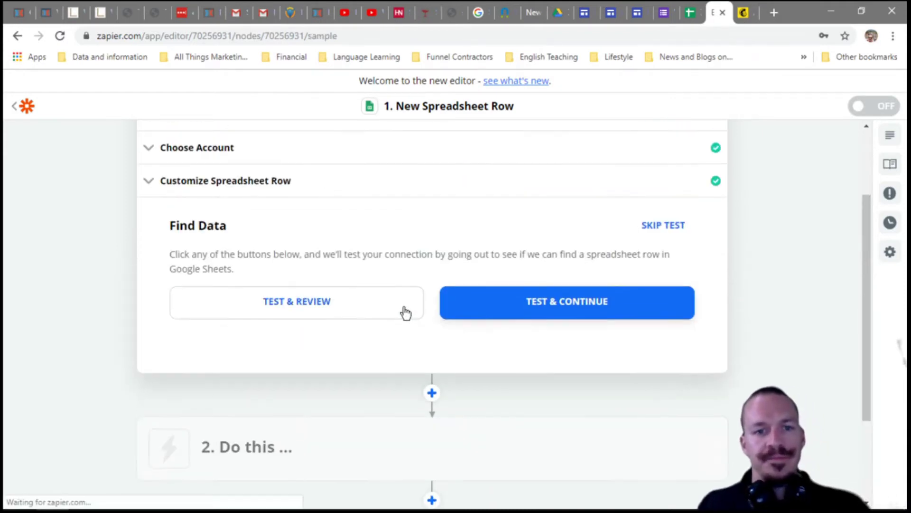
- Test the trigger, review sample Spreadsheet Row A, and finish the trigger step
{"action": "left_click", "coordinate": [666, 19]}
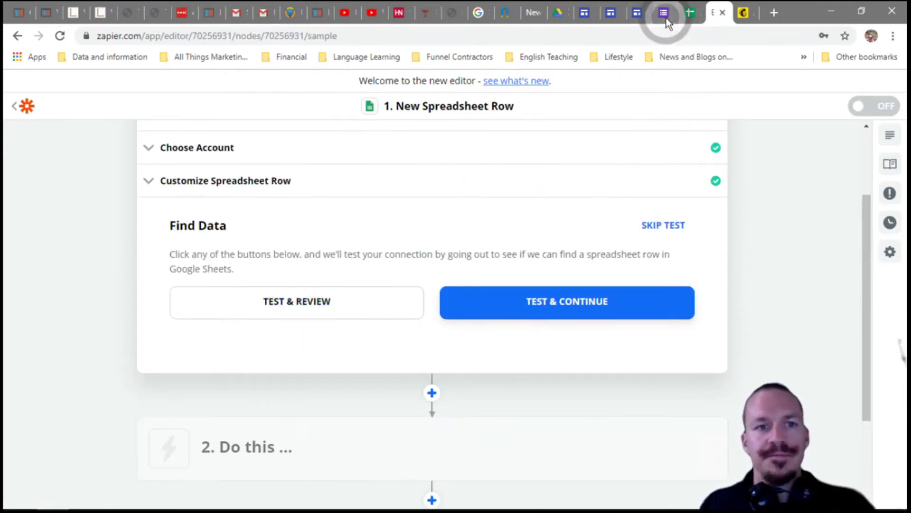
{"action": "left_click", "coordinate": [696, 14]}
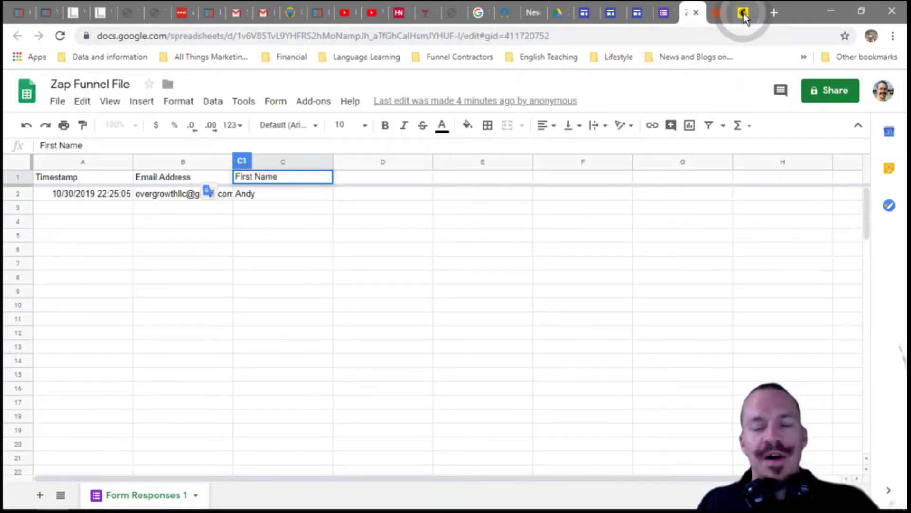
{"action": "left_click", "coordinate": [742, 13]}
{"action": "left_click", "coordinate": [717, 13]}
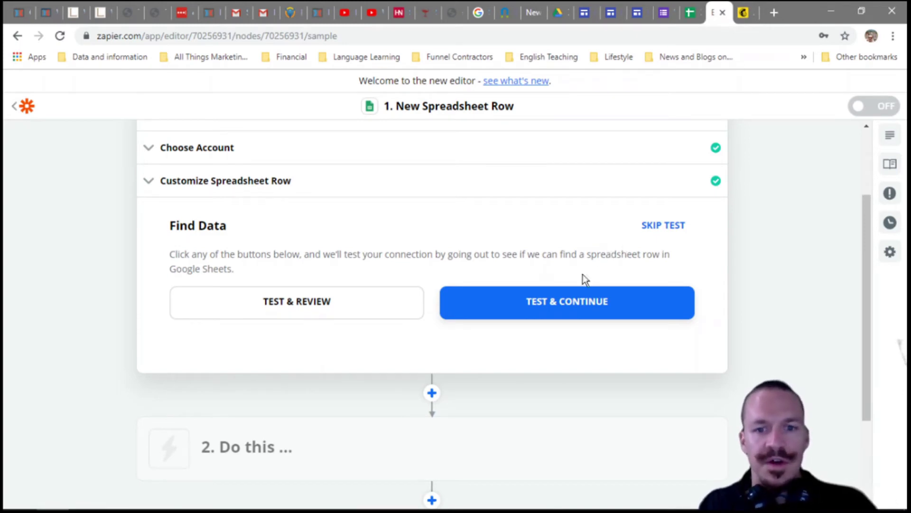
{"action": "left_click", "coordinate": [324, 309]}
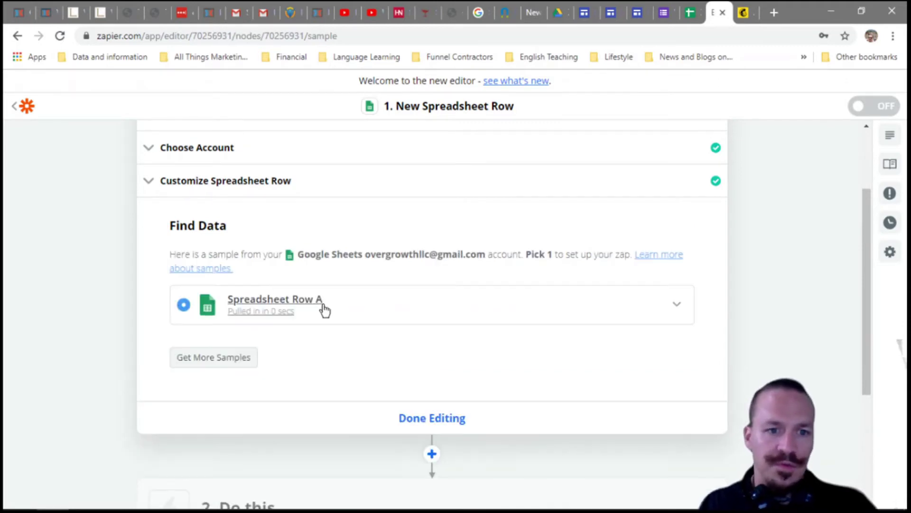
{"action": "left_click", "coordinate": [677, 307]}
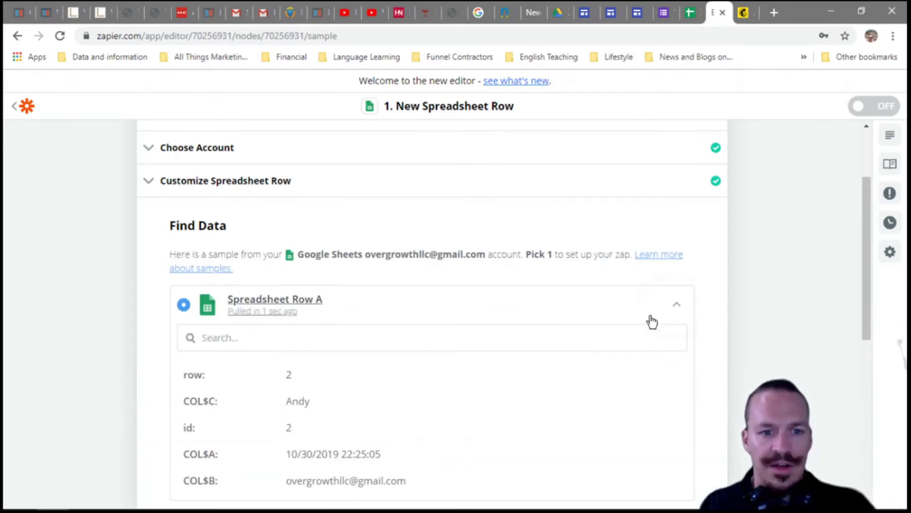
{"action": "scroll", "coordinate": [458, 356], "scroll_direction": "down", "scroll_amount": 2}
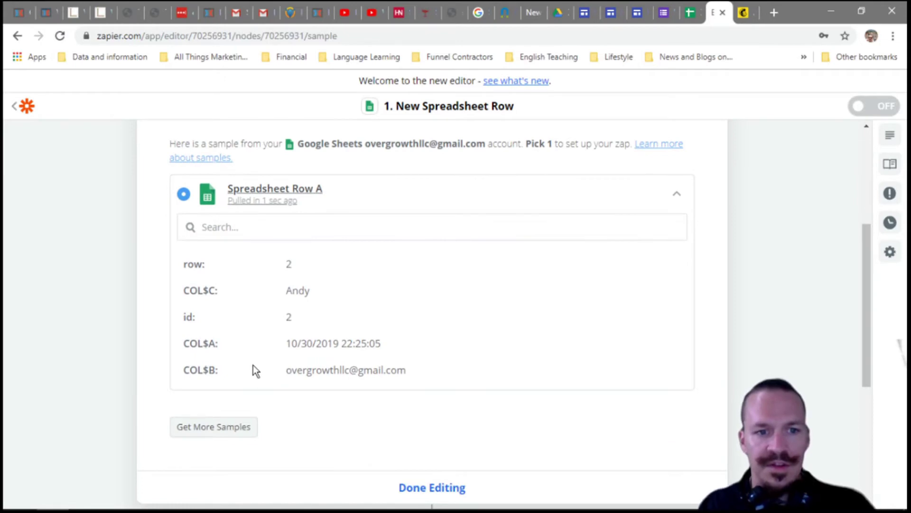
{"action": "scroll", "coordinate": [349, 285], "scroll_direction": "down", "scroll_amount": 2}
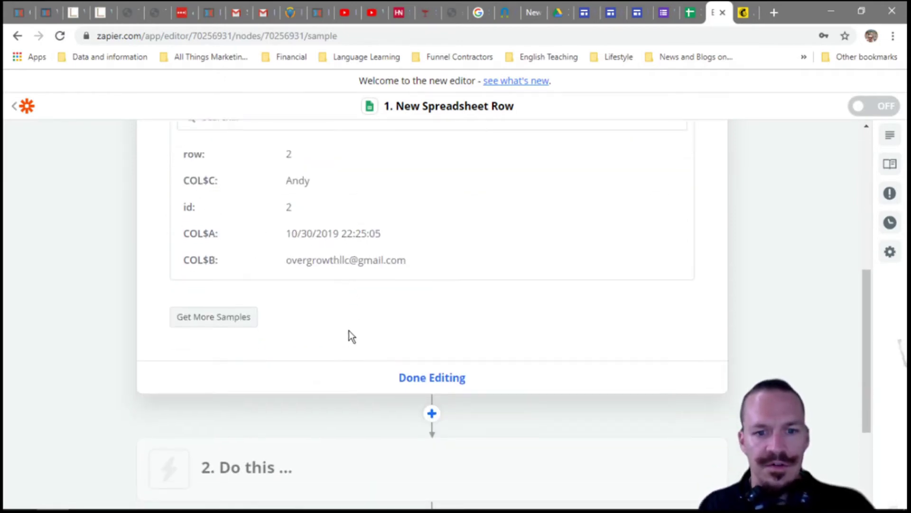
{"action": "left_click", "coordinate": [432, 380]}
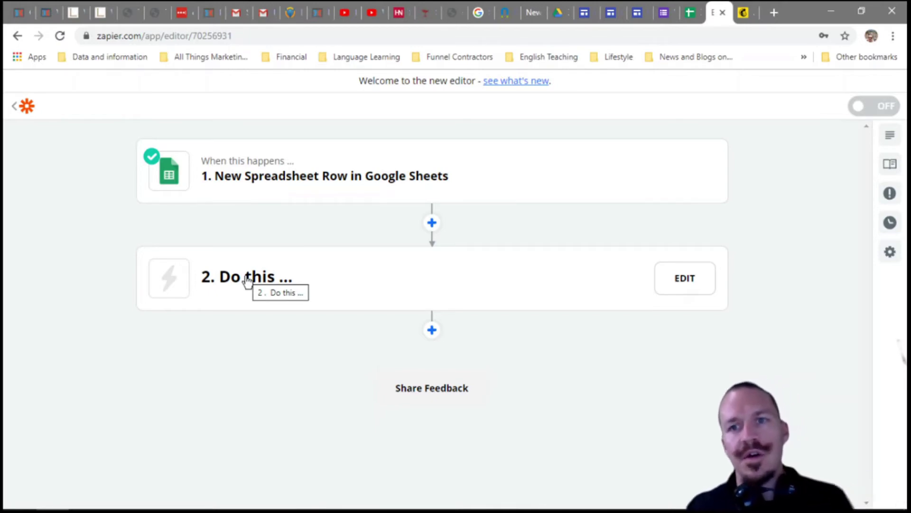
- Set step 2 to Mailchimp with the Add/Update Subscriber action event
{"action": "left_click", "coordinate": [247, 280]}
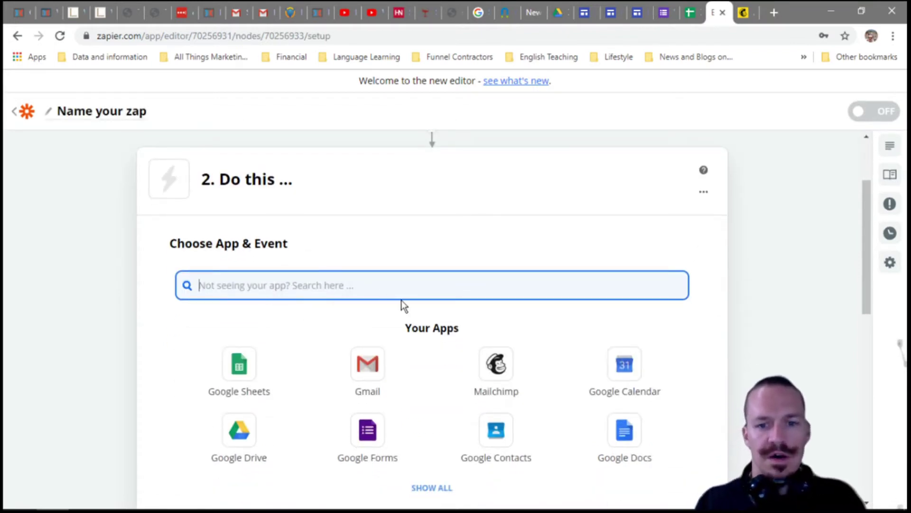
{"action": "left_click", "coordinate": [497, 379]}
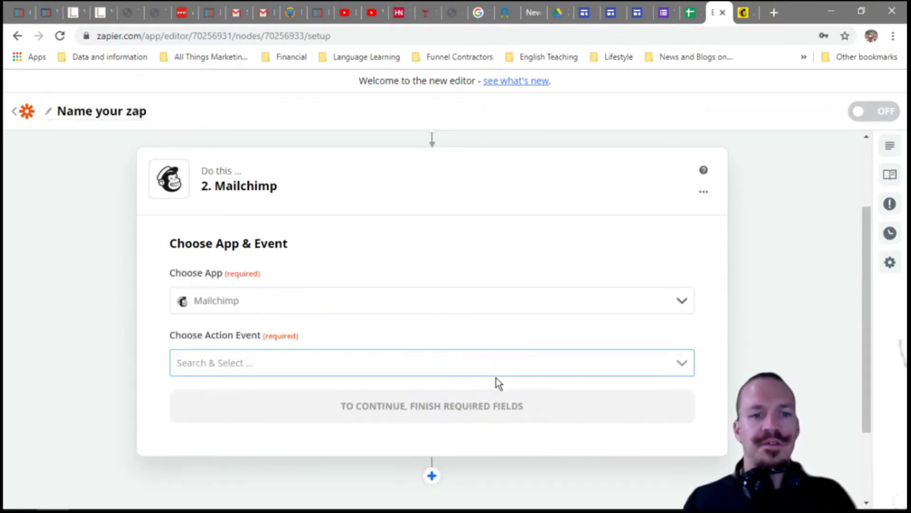
{"action": "left_click", "coordinate": [459, 374]}
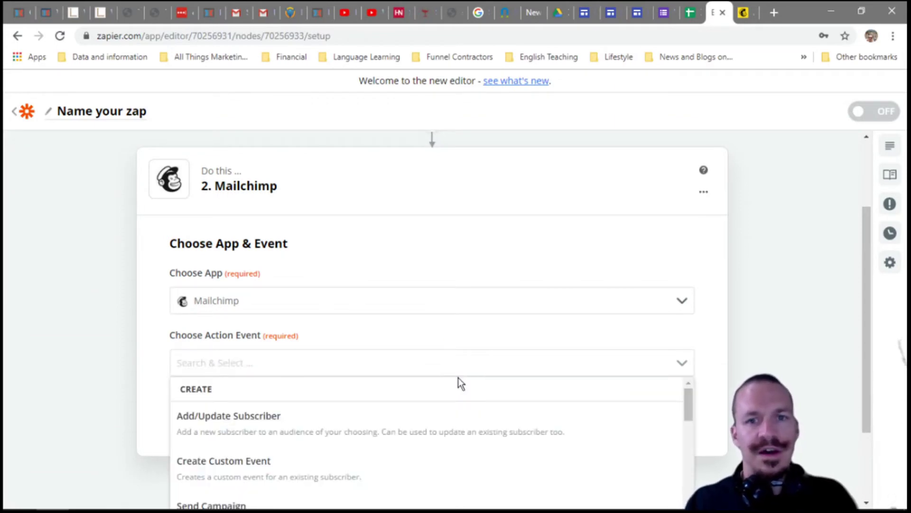
{"action": "scroll", "coordinate": [456, 369], "scroll_direction": "down", "scroll_amount": 2}
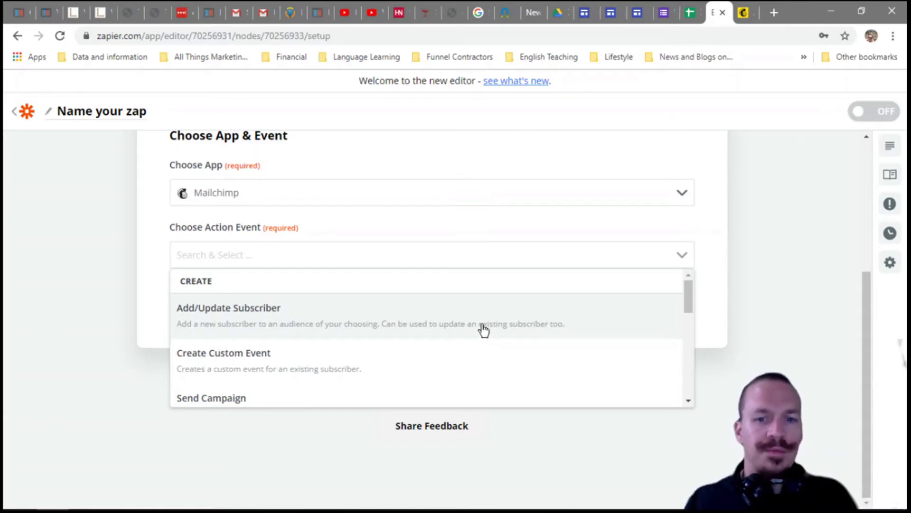
{"action": "left_click", "coordinate": [482, 326]}
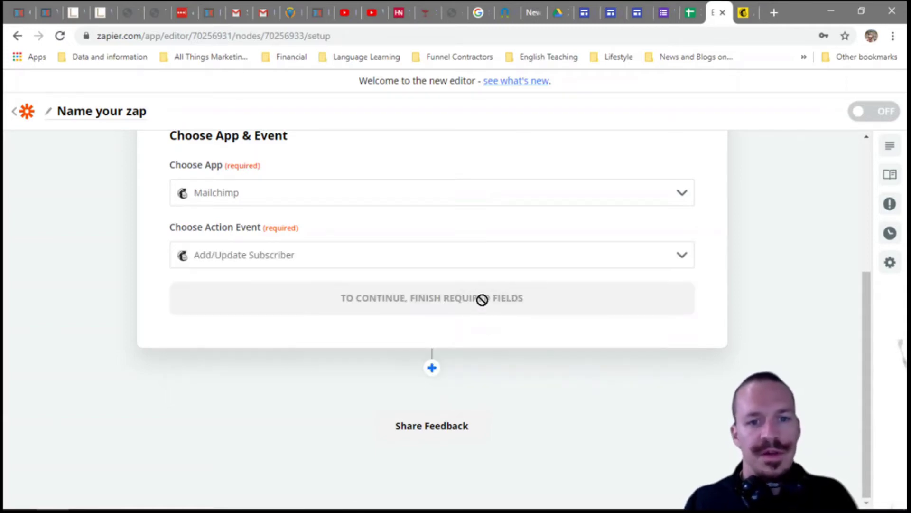
{"action": "scroll", "coordinate": [488, 303], "scroll_direction": "up", "scroll_amount": 5}
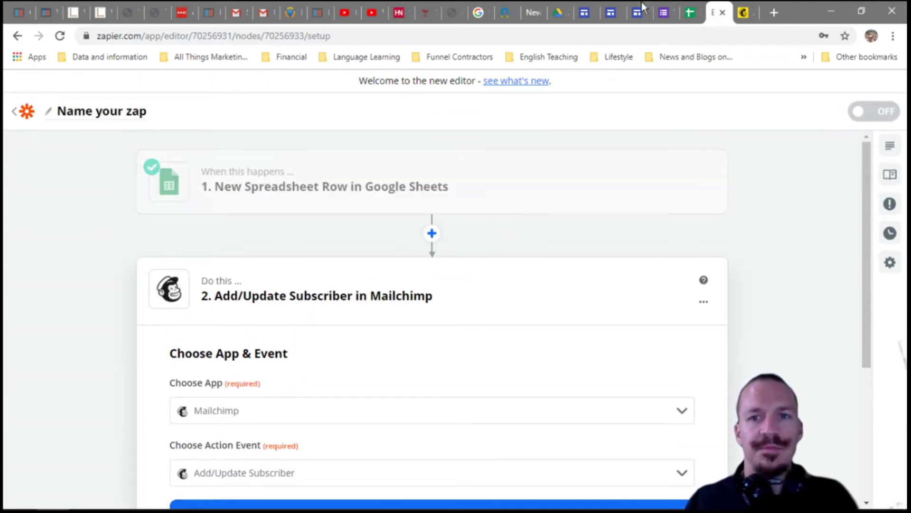
{"action": "left_click", "coordinate": [608, 13]}
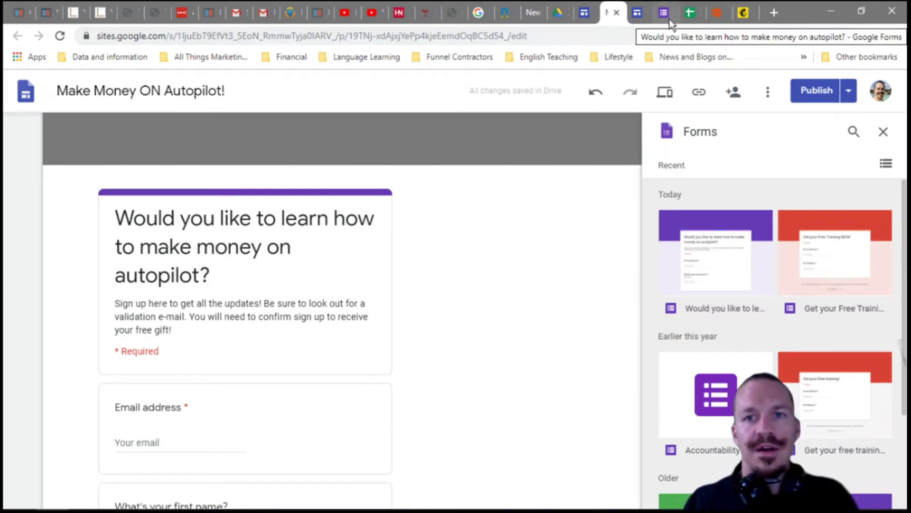
{"action": "left_click", "coordinate": [690, 12]}
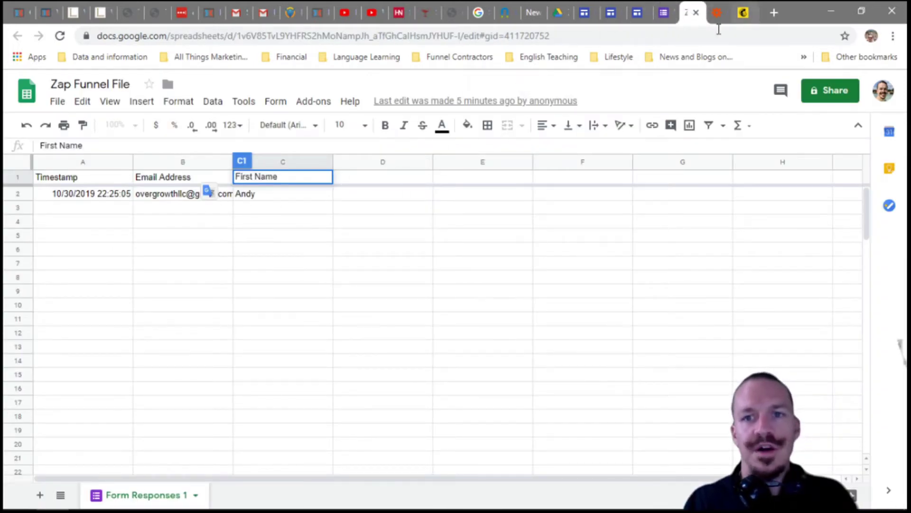
{"action": "left_click", "coordinate": [740, 13]}
{"action": "left_click", "coordinate": [711, 13]}
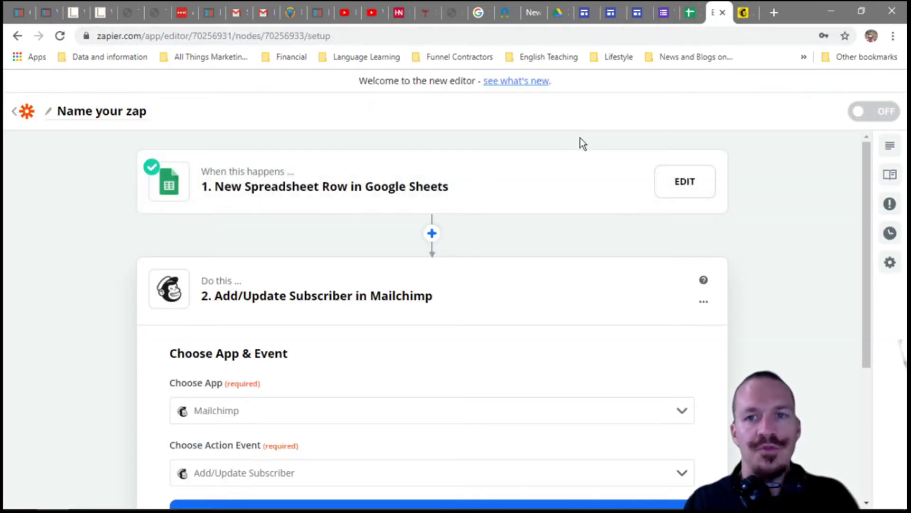
{"action": "scroll", "coordinate": [470, 323], "scroll_direction": "down", "scroll_amount": 2}
- Connect the Mailchimp account and choose the Overgrowth LLC audience
{"action": "left_click", "coordinate": [455, 411]}
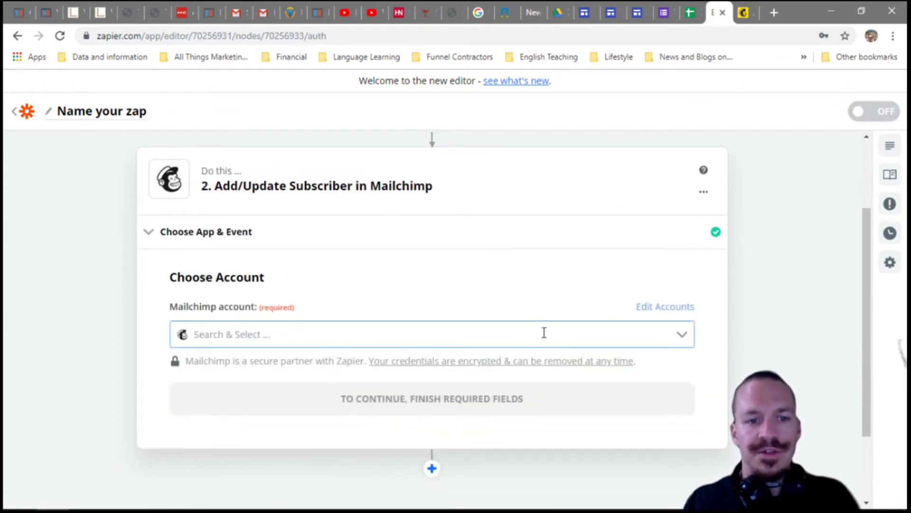
{"action": "left_click", "coordinate": [681, 335]}
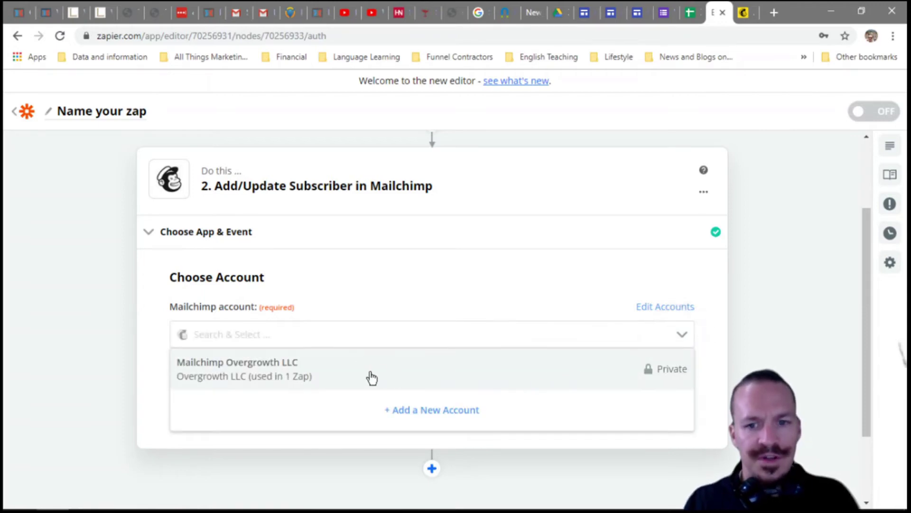
{"action": "left_click", "coordinate": [368, 377]}
{"action": "left_click", "coordinate": [432, 400]}
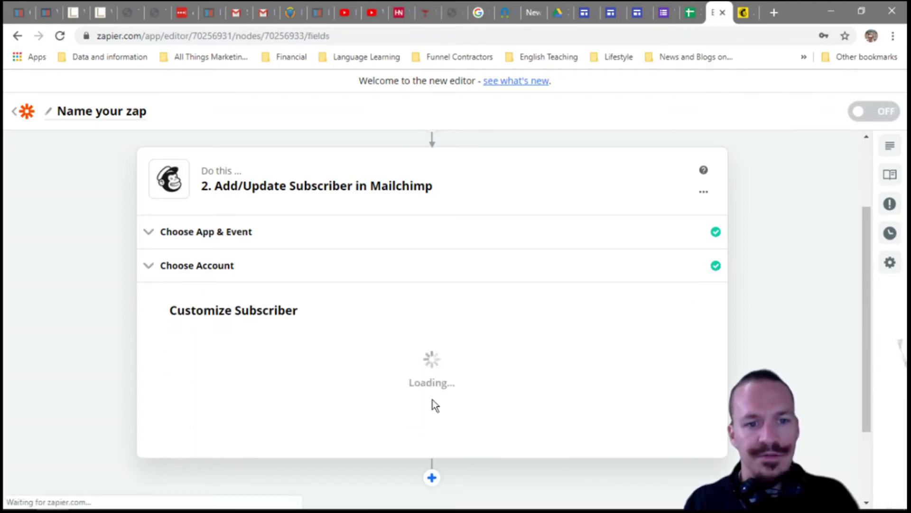
{"action": "scroll", "coordinate": [439, 387], "scroll_direction": "down", "scroll_amount": 2}
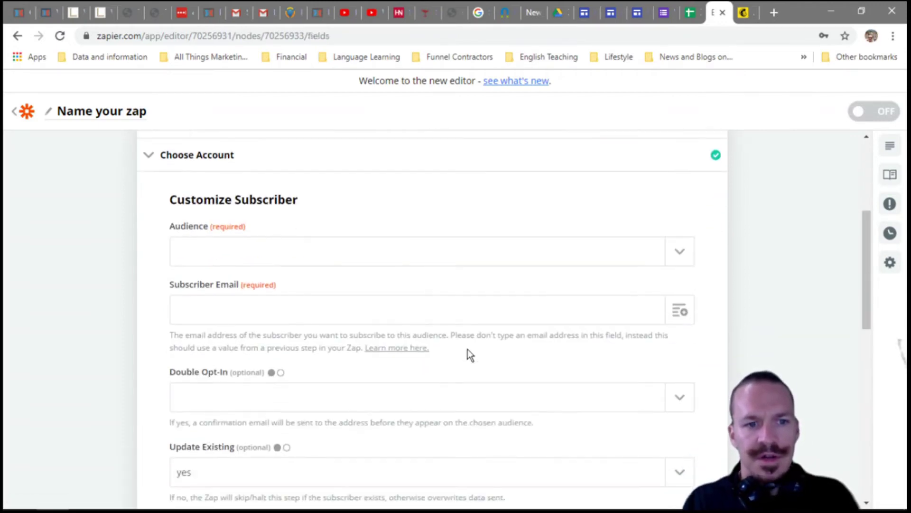
{"action": "left_click", "coordinate": [525, 250]}
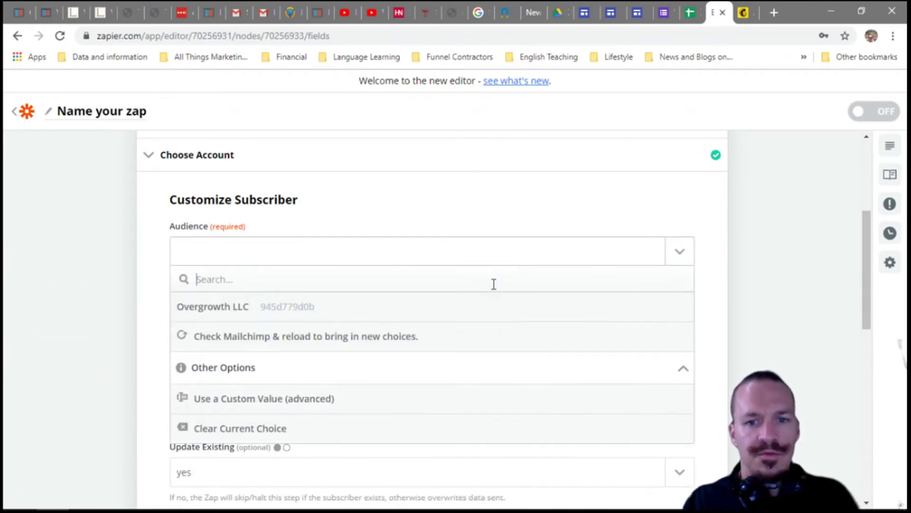
{"action": "left_click", "coordinate": [449, 312]}
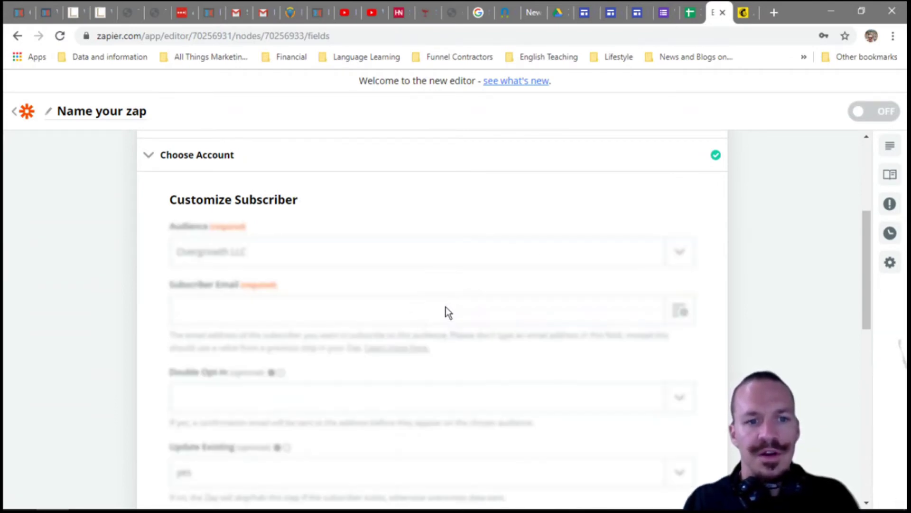
- Map Subscriber Email to the sheet's Email Address field
{"action": "left_click", "coordinate": [445, 310]}
{"action": "left_click", "coordinate": [679, 311]}
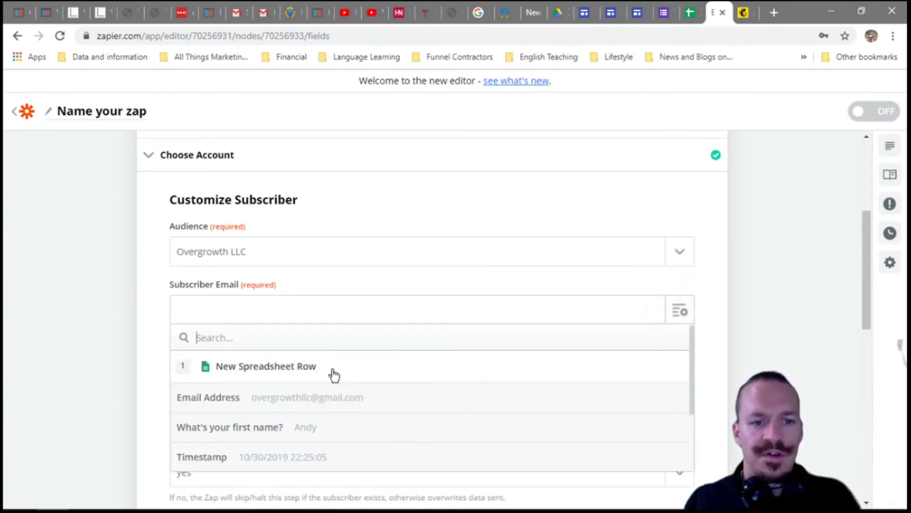
{"action": "left_click", "coordinate": [301, 400]}
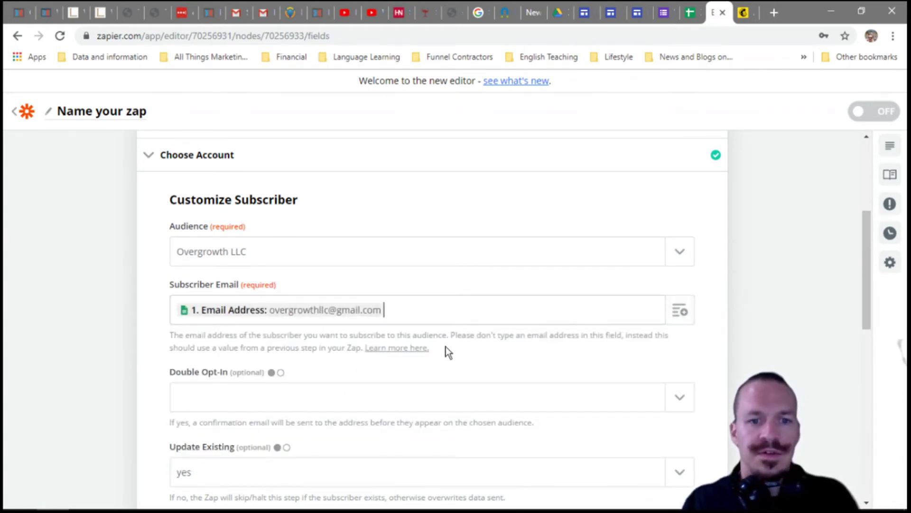
{"action": "scroll", "coordinate": [418, 265], "scroll_direction": "up", "scroll_amount": 3}
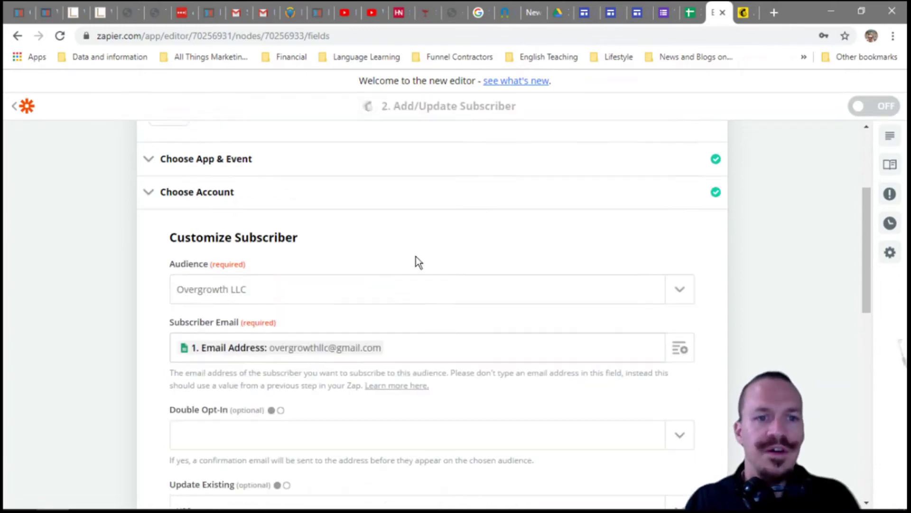
{"action": "scroll", "coordinate": [421, 279], "scroll_direction": "up", "scroll_amount": 2}
{"action": "scroll", "coordinate": [425, 287], "scroll_direction": "down", "scroll_amount": 7}
{"action": "scroll", "coordinate": [427, 287], "scroll_direction": "up", "scroll_amount": 7}
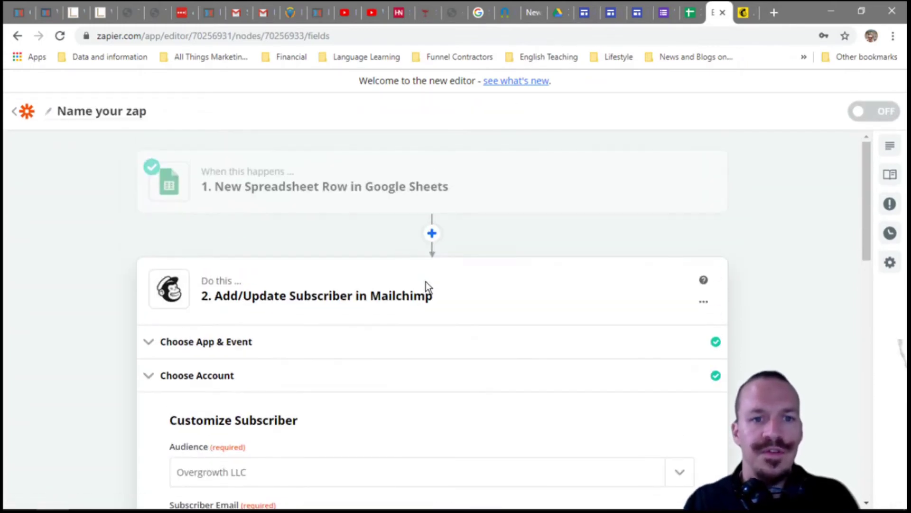
{"action": "scroll", "coordinate": [418, 216], "scroll_direction": "down", "scroll_amount": 7}
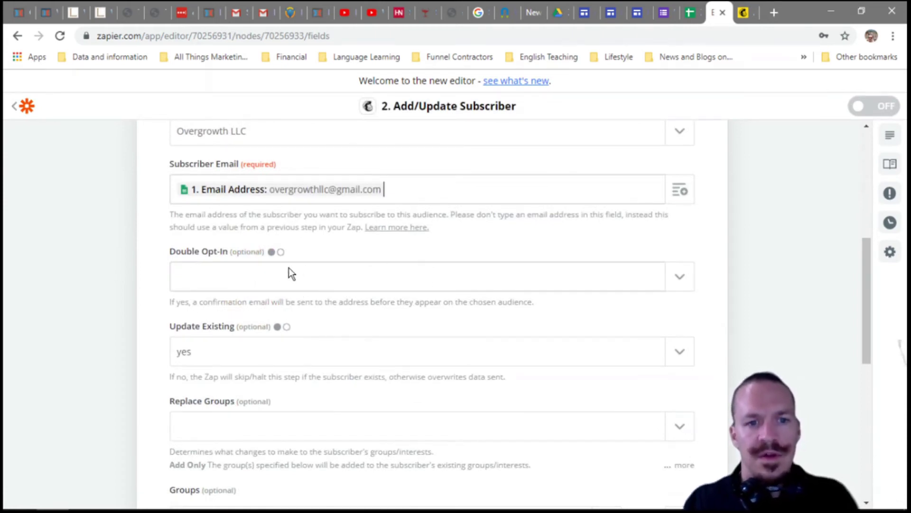
- Choose yes for Double Opt-In in the Mailchimp subscriber step
{"action": "left_click", "coordinate": [280, 251]}
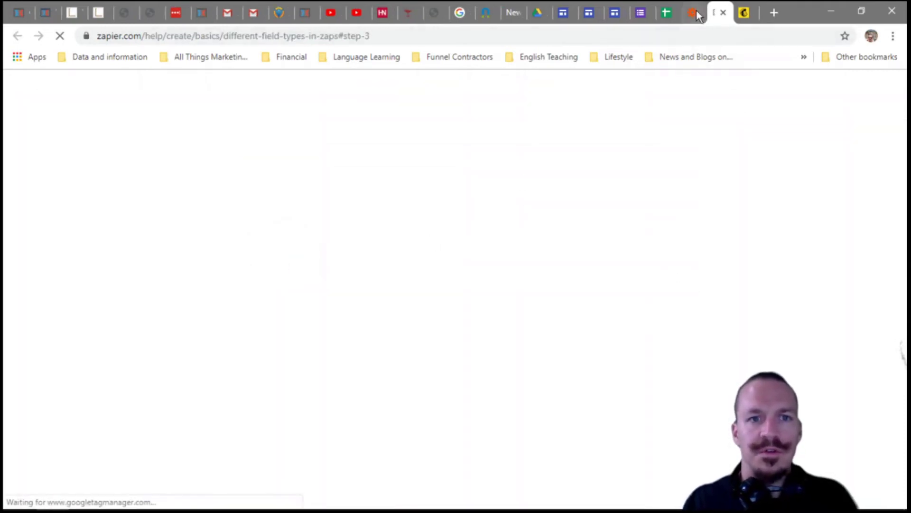
{"action": "left_click", "coordinate": [692, 17]}
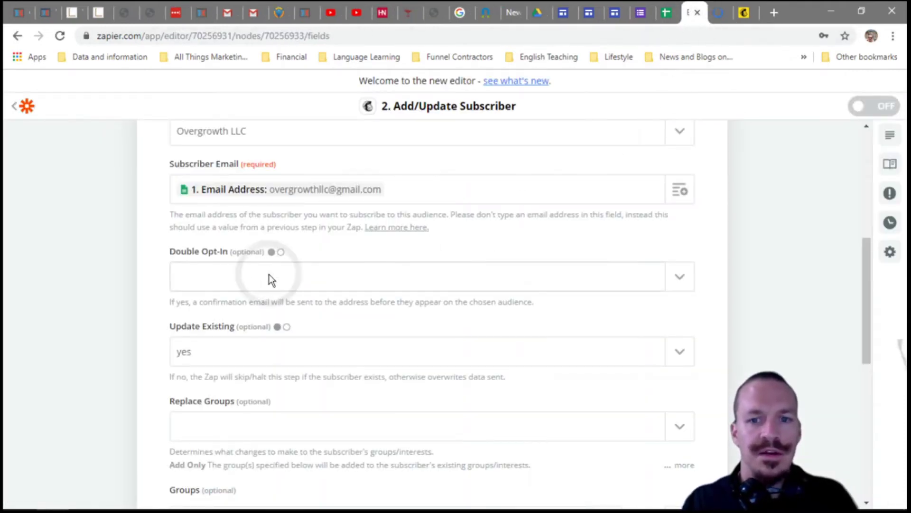
{"action": "left_click", "coordinate": [682, 277]}
{"action": "left_click", "coordinate": [684, 279]}
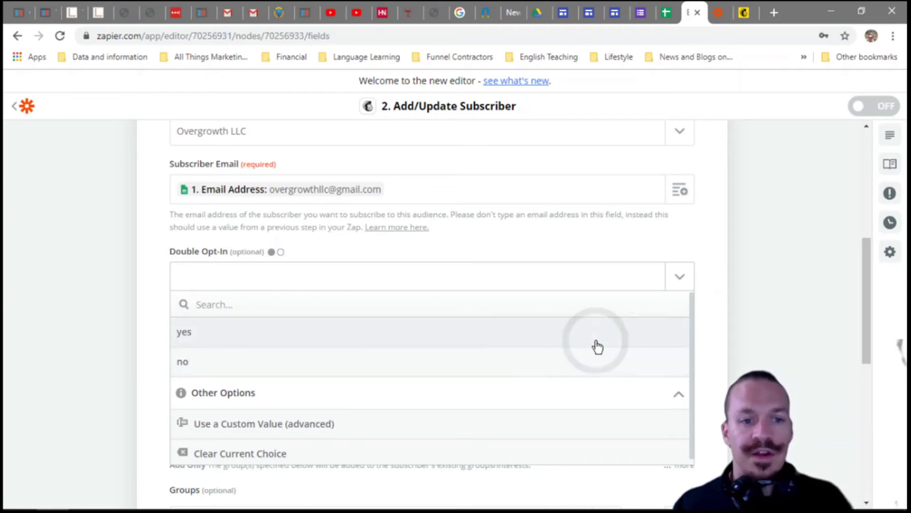
{"action": "left_click", "coordinate": [597, 345]}
{"action": "scroll", "coordinate": [600, 352], "scroll_direction": "down", "scroll_amount": 2}
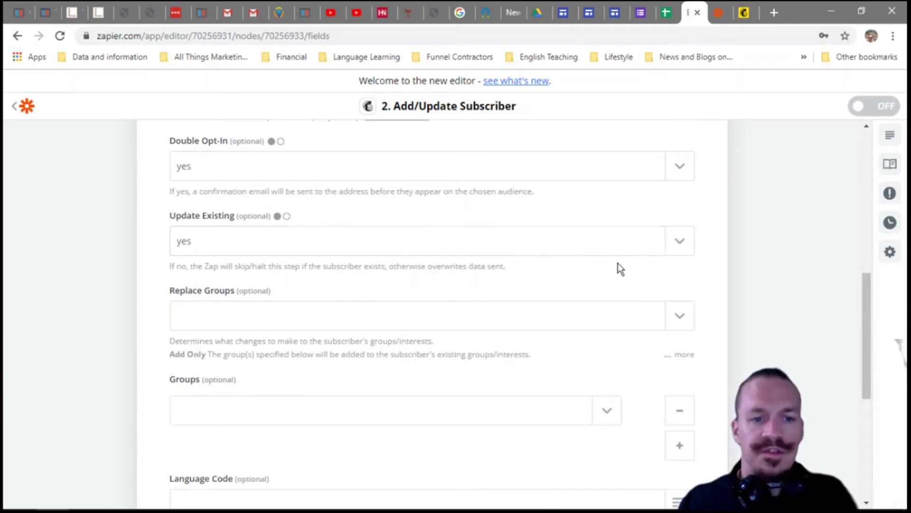
{"action": "scroll", "coordinate": [587, 283], "scroll_direction": "down", "scroll_amount": 5}
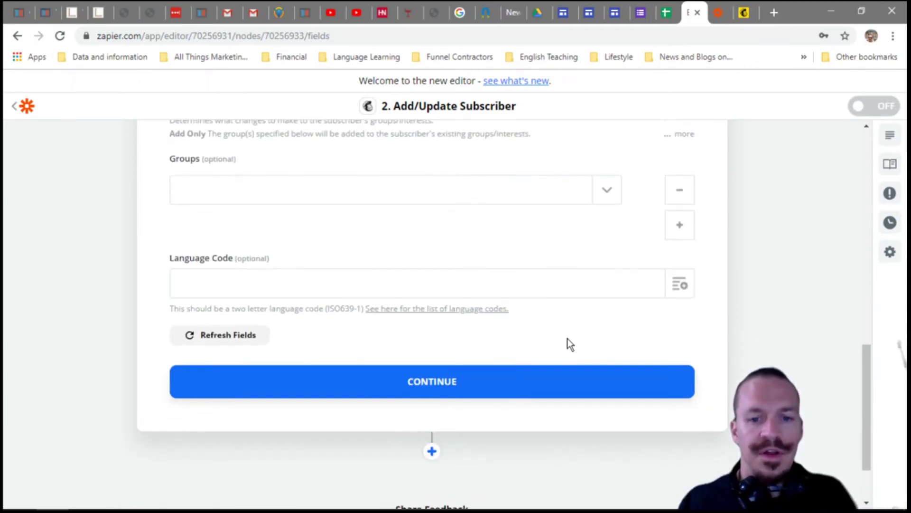
- Finish the subscriber fields and send a test subscriber to Mailchimp
{"action": "left_click", "coordinate": [474, 383]}
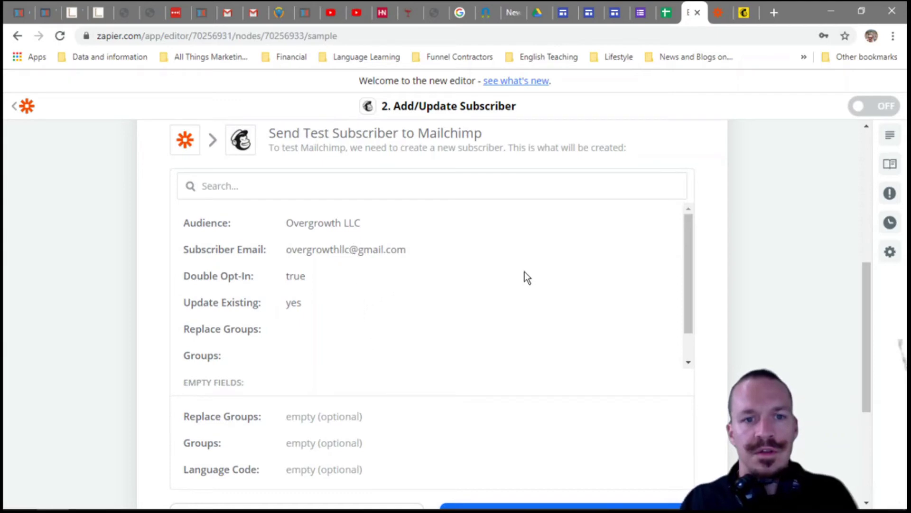
{"action": "scroll", "coordinate": [520, 298], "scroll_direction": "down", "scroll_amount": 10}
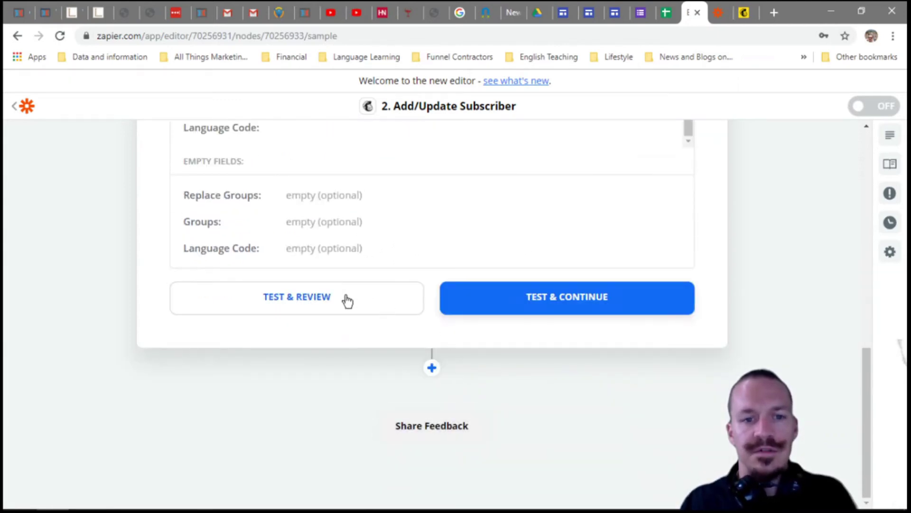
{"action": "left_click", "coordinate": [346, 301]}
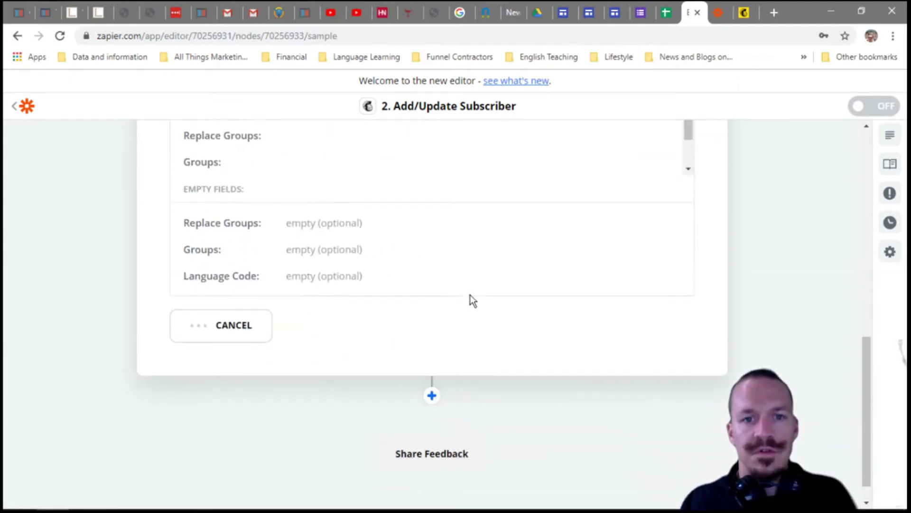
- Turn the Zap on with the 'Zap is ready' toggle
{"action": "scroll", "coordinate": [477, 302], "scroll_direction": "down", "scroll_amount": 2}
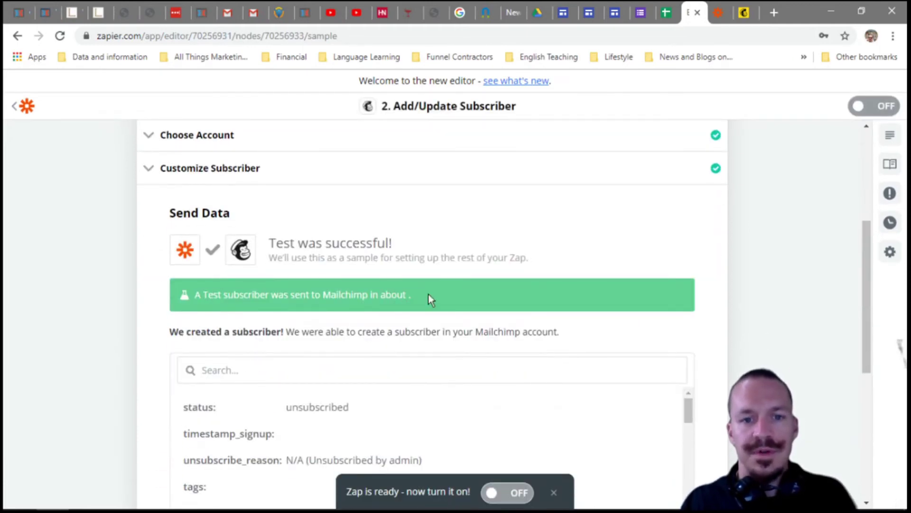
{"action": "scroll", "coordinate": [449, 293], "scroll_direction": "down", "scroll_amount": 2}
{"action": "scroll", "coordinate": [449, 293], "scroll_direction": "down", "scroll_amount": 3}
{"action": "scroll", "coordinate": [559, 326], "scroll_direction": "down", "scroll_amount": 4}
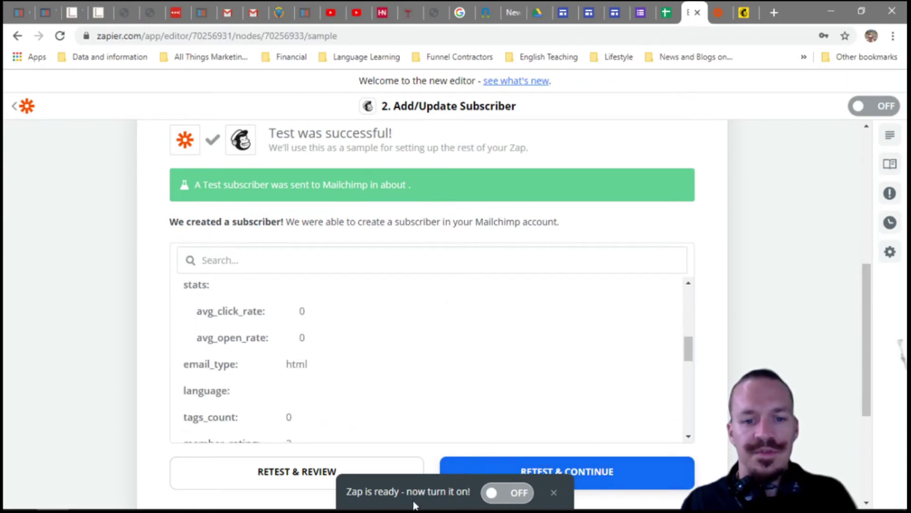
{"action": "left_click", "coordinate": [491, 494]}
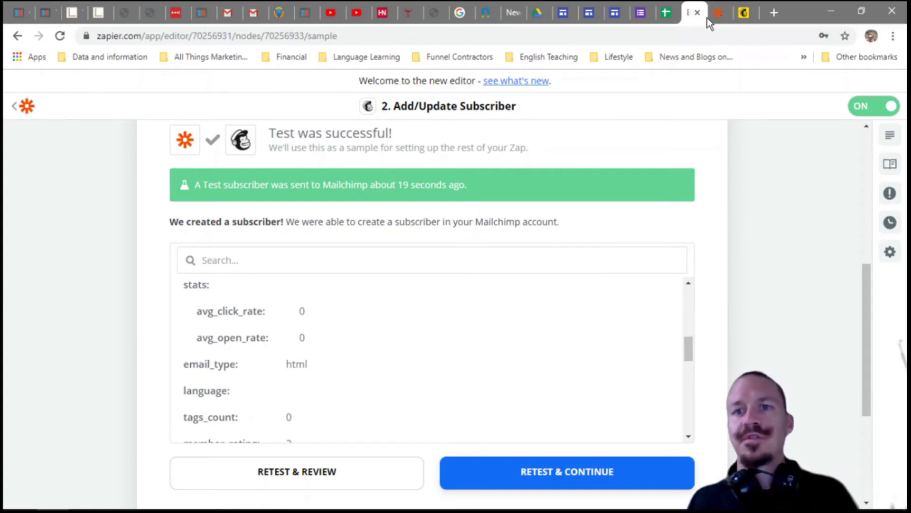
{"action": "left_click", "coordinate": [738, 13]}
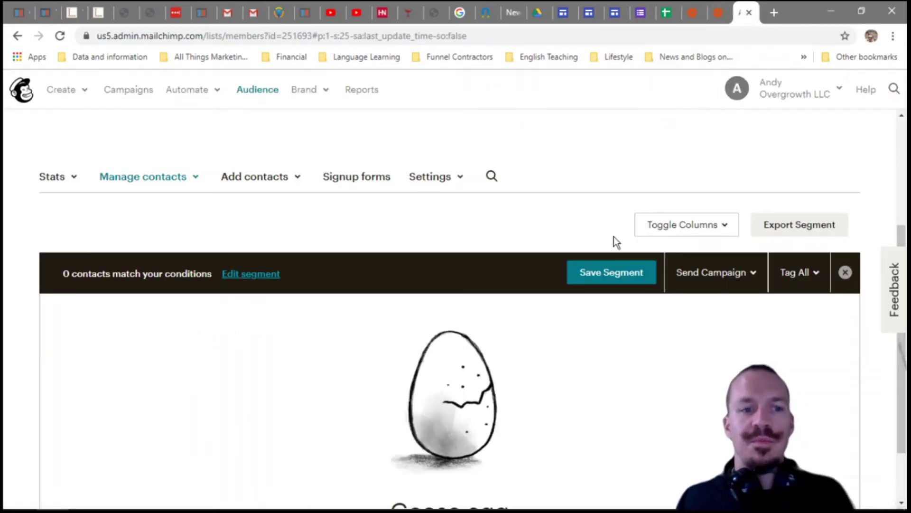
{"action": "left_click", "coordinate": [171, 171]}
{"action": "left_click", "coordinate": [176, 209]}
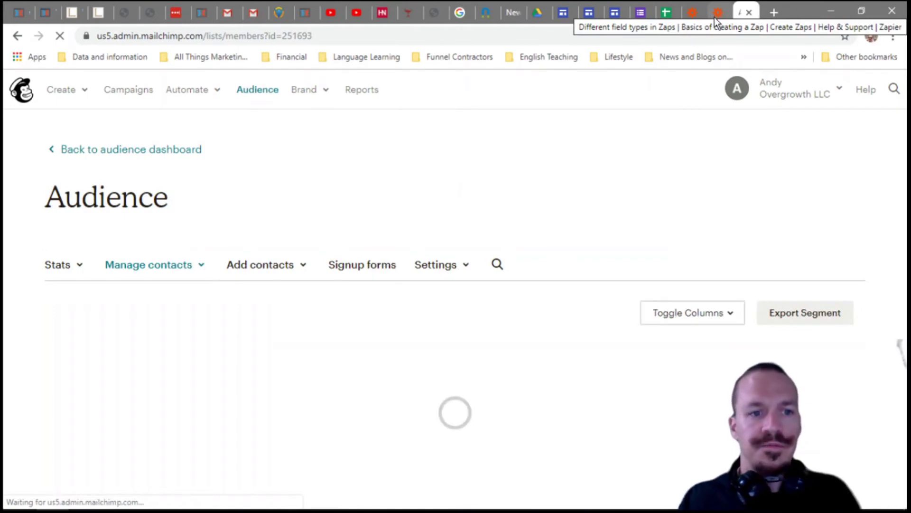
{"action": "scroll", "coordinate": [663, 155], "scroll_direction": "down", "scroll_amount": 2}
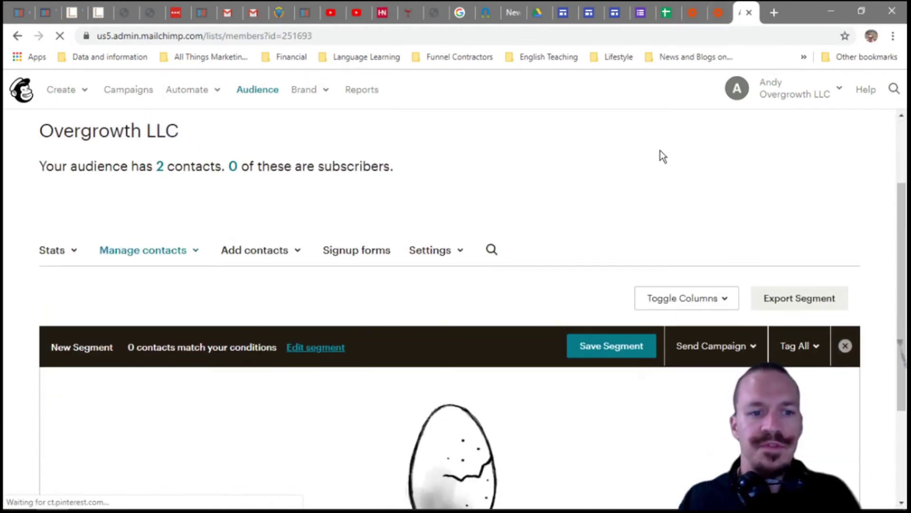
{"action": "left_click", "coordinate": [719, 14]}
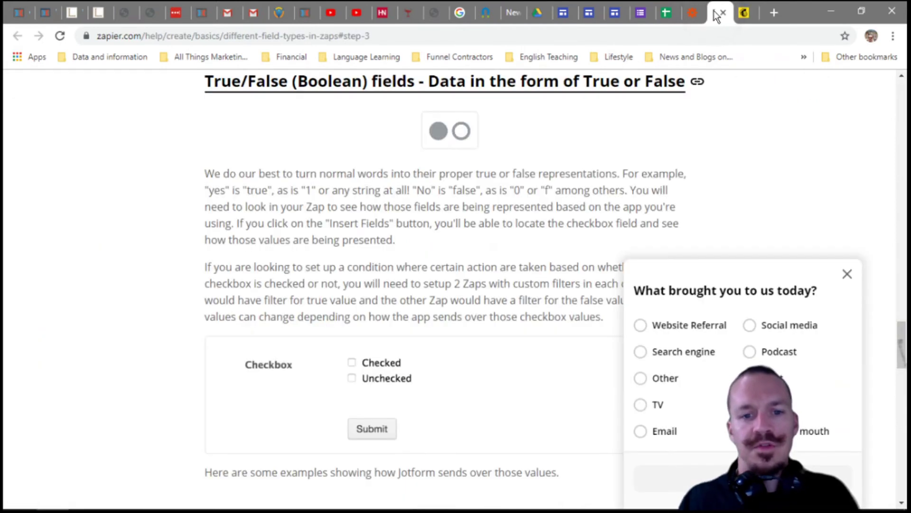
{"action": "left_click", "coordinate": [693, 15]}
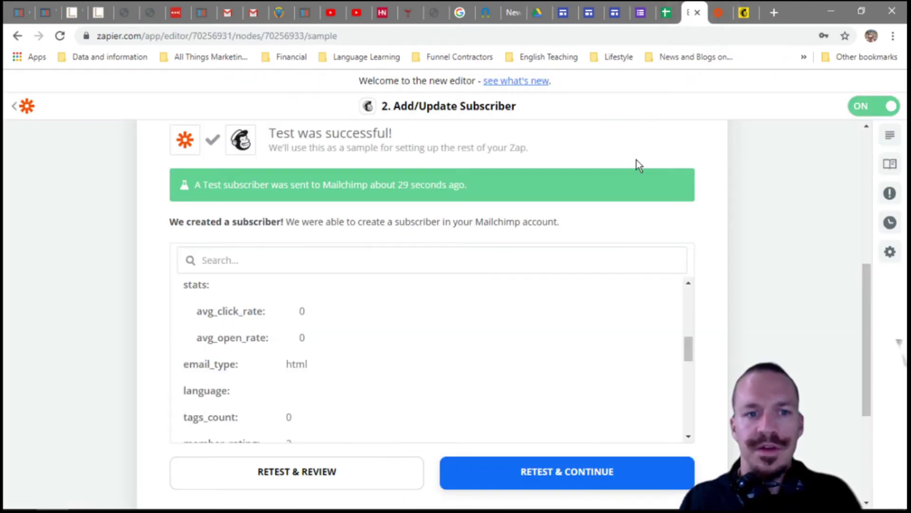
- Complete the Mailchimp step to reach 'Your Zap Is On!', then bring up the Zap Funnel File sheet
{"action": "scroll", "coordinate": [593, 284], "scroll_direction": "down", "scroll_amount": 4}
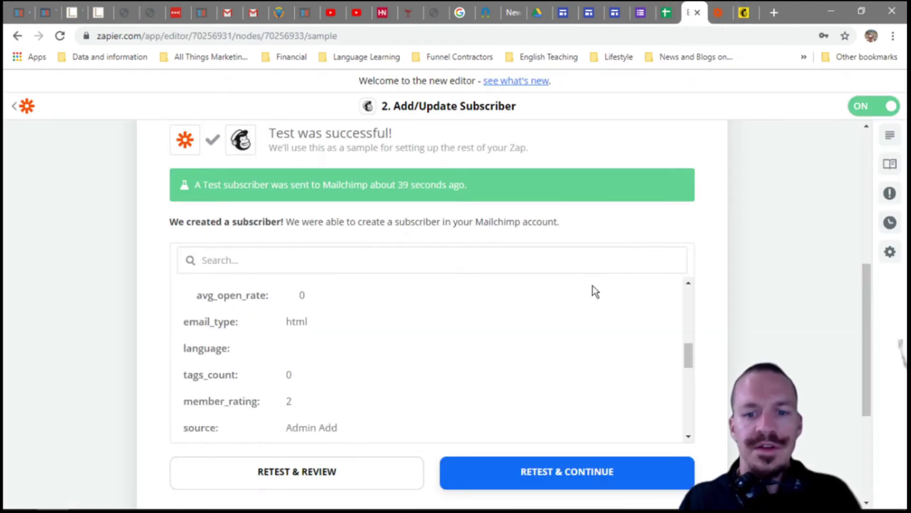
{"action": "left_click", "coordinate": [575, 480]}
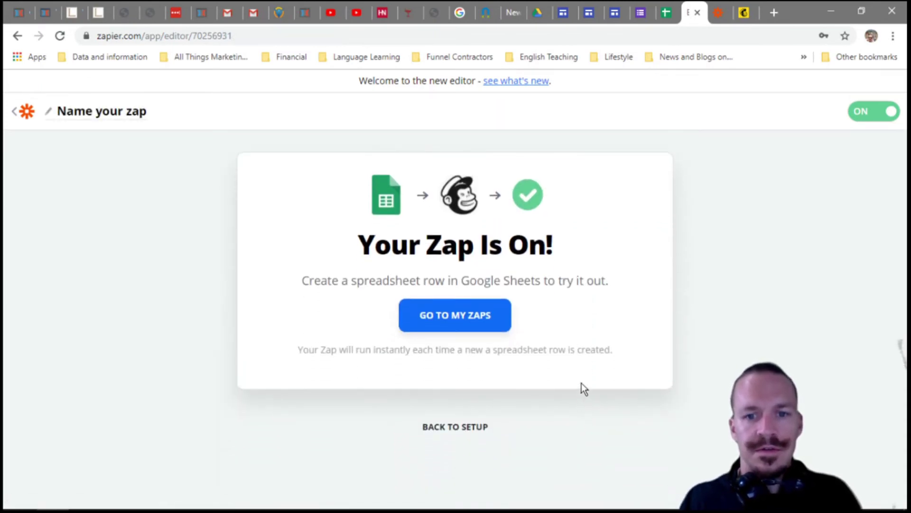
{"action": "left_click", "coordinate": [663, 14]}
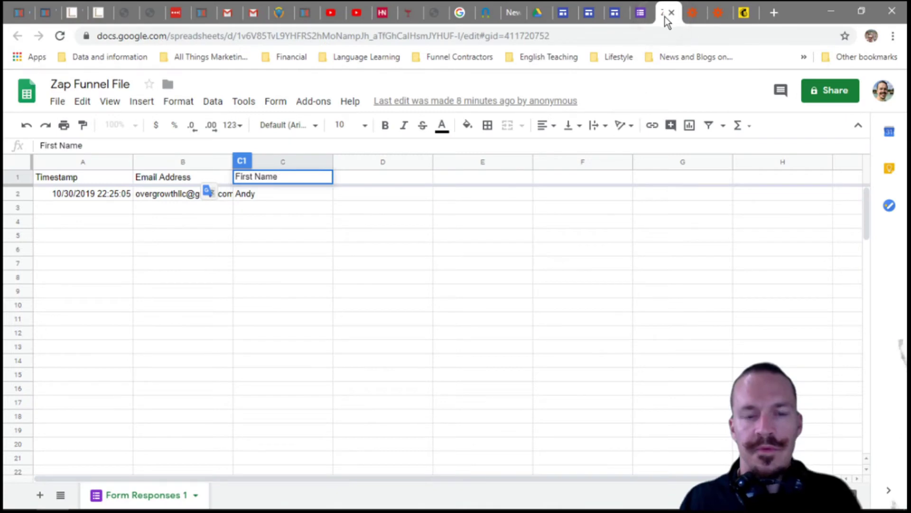
- Review the Overgrowth LLC audience's contacts list, then return to Zapier's 'Your Zap Is On!' page
{"action": "left_click", "coordinate": [746, 15]}
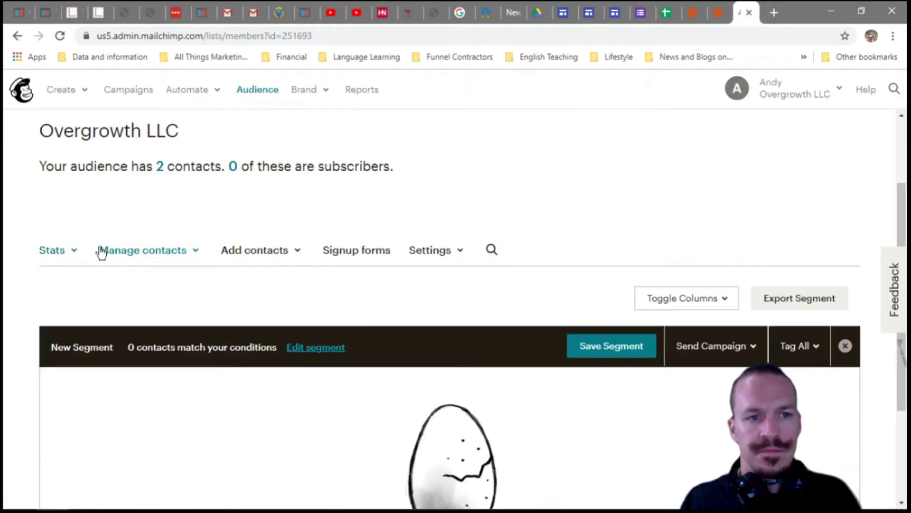
{"action": "left_click", "coordinate": [154, 250]}
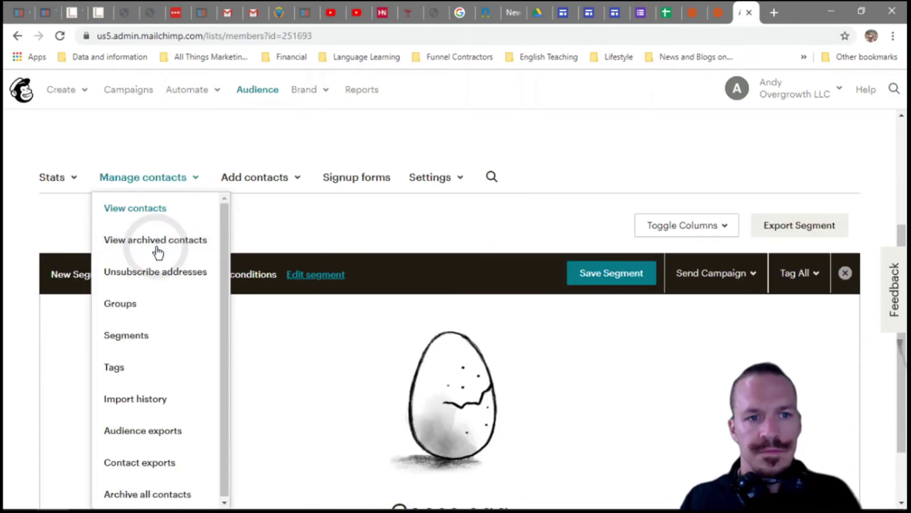
{"action": "left_click", "coordinate": [167, 208]}
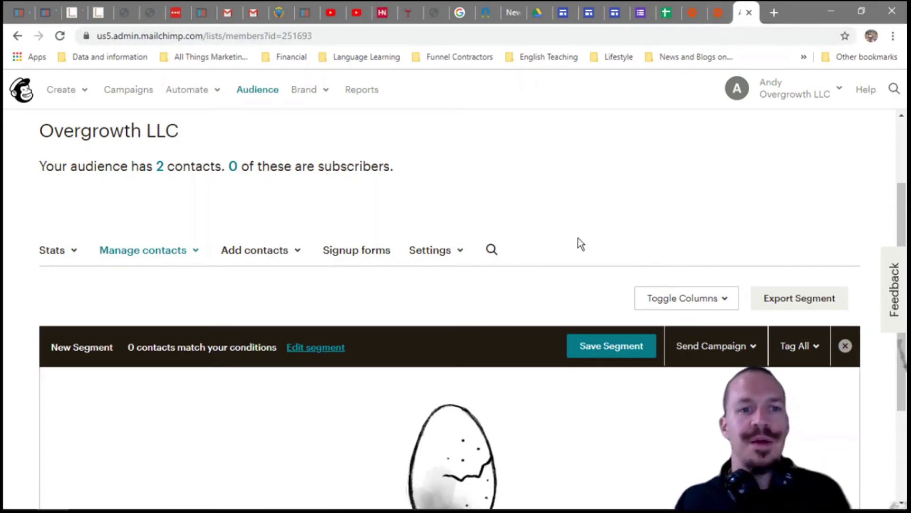
{"action": "scroll", "coordinate": [569, 313], "scroll_direction": "down", "scroll_amount": 2}
{"action": "scroll", "coordinate": [561, 307], "scroll_direction": "down", "scroll_amount": 1}
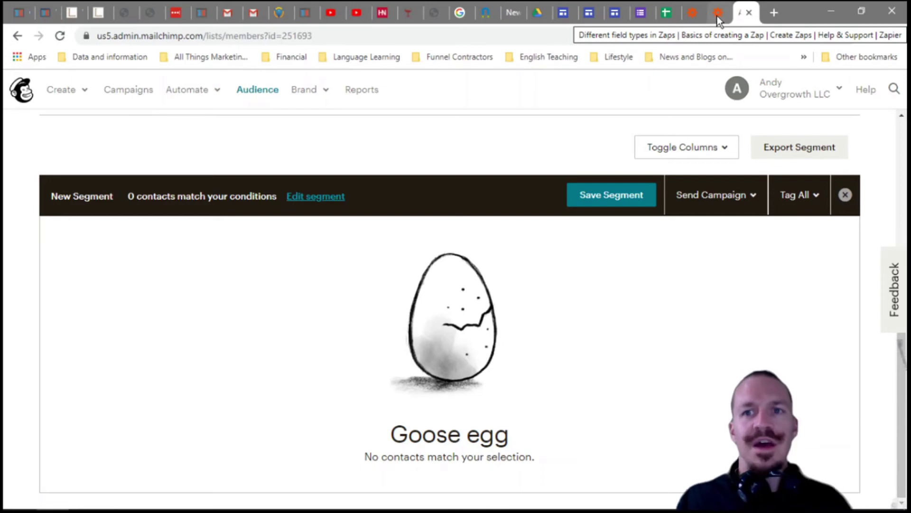
{"action": "left_click", "coordinate": [717, 20]}
{"action": "left_click", "coordinate": [693, 14]}
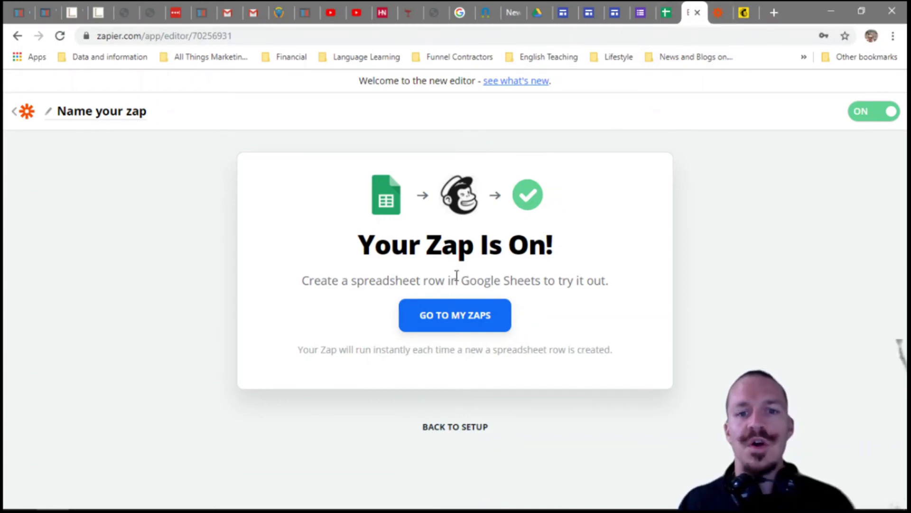
- Enter a test subscriber's e-mail address in cell B3 of the Zap Funnel File
{"action": "left_click", "coordinate": [665, 12]}
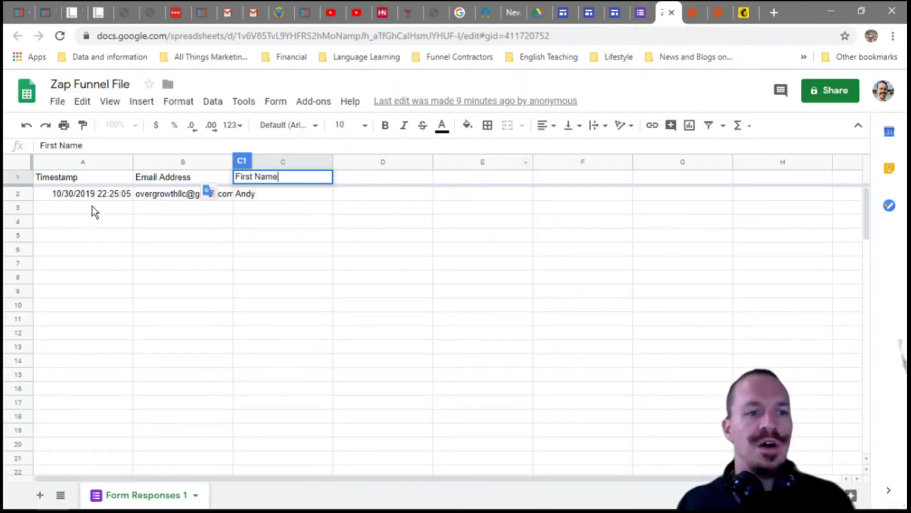
{"action": "left_click", "coordinate": [158, 209]}
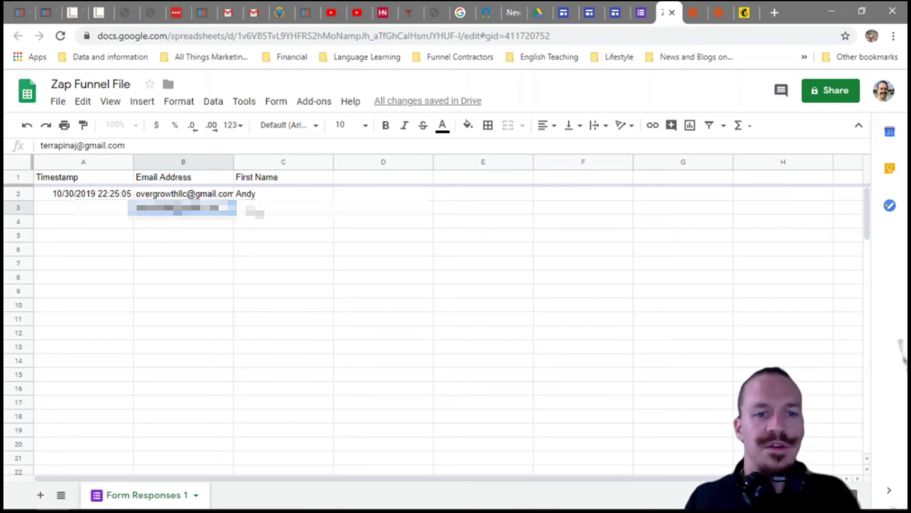